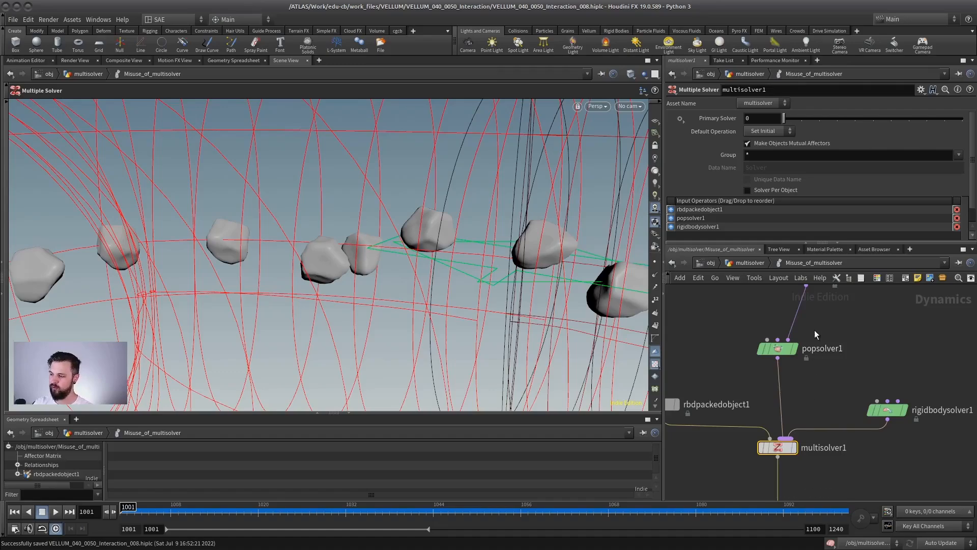
Step: Inspect the settings of the popsolver1, rigidbodysolver1 and multisolver1 nodes in the Misuse_of_multisolver network
left_click(773, 349)
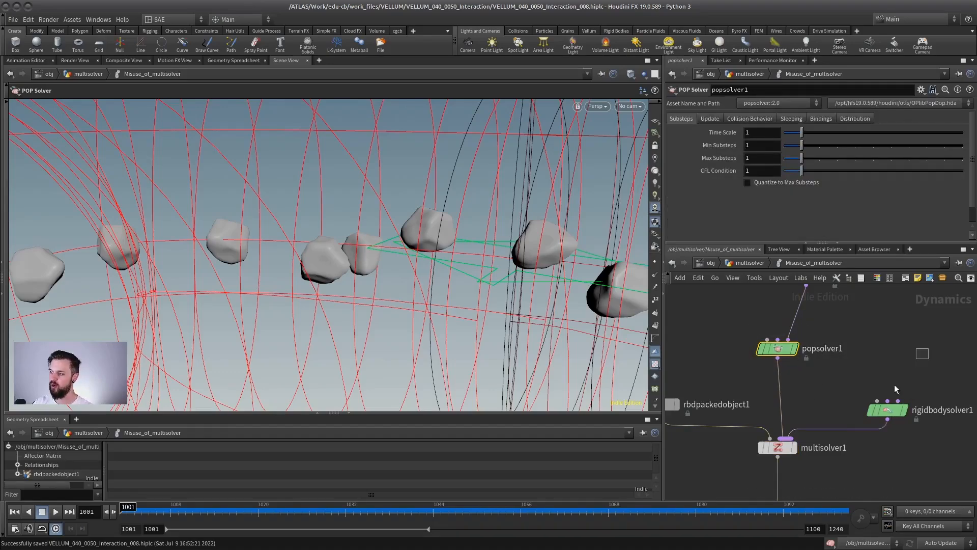
left_click(887, 409)
middle_click_drag(797, 409, 783, 389)
left_click(761, 430)
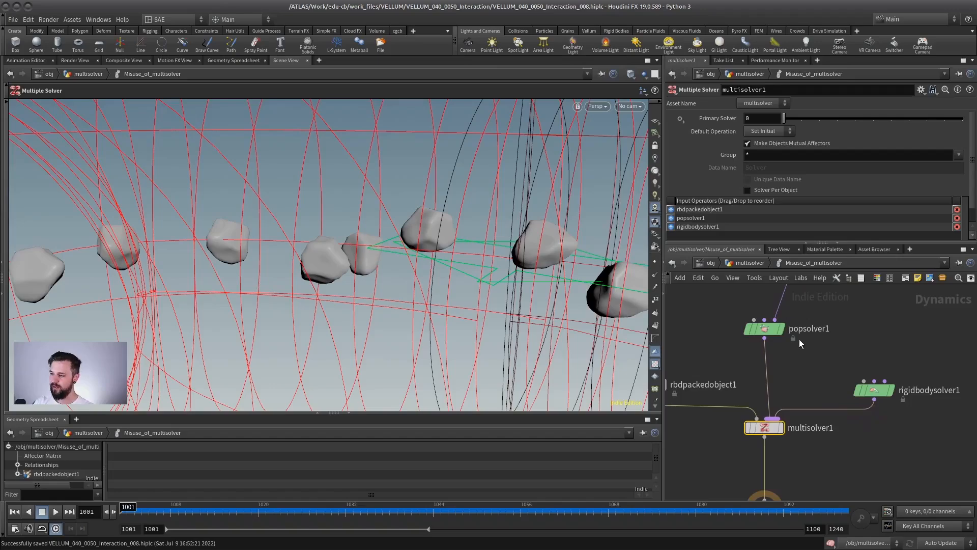
left_click(874, 390)
middle_click_drag(799, 372, 826, 378)
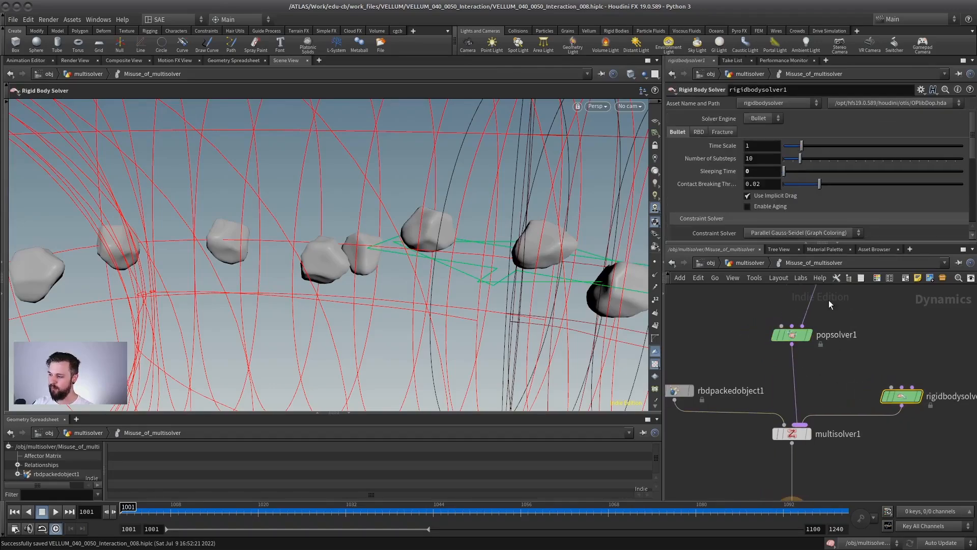
middle_click_drag(768, 393, 807, 394)
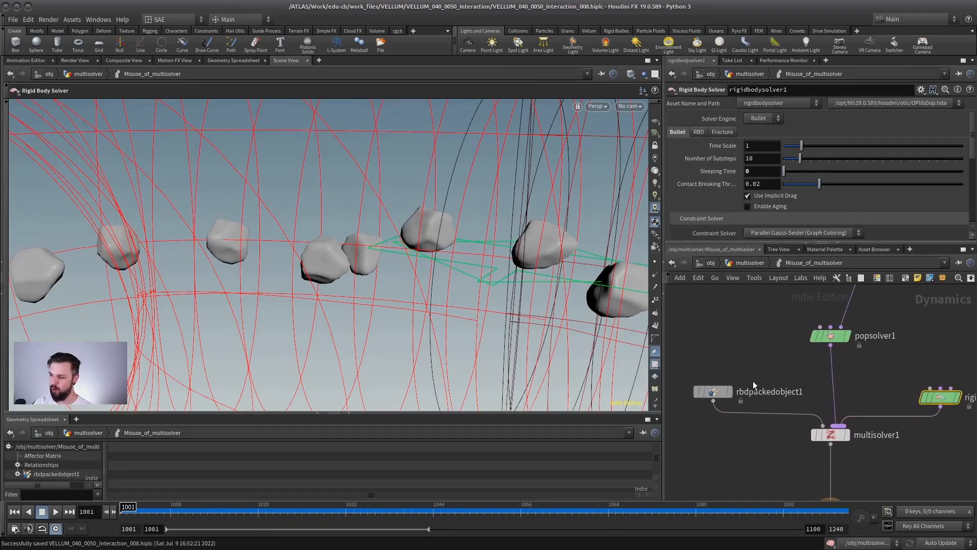
Step: Frame the whole ring of rocks in the scene view and review popsolver1, multisolver1 and rigidbodysolver1 in turn
key("space+h")
left_click_drag(534, 316, 477, 219, "alt")
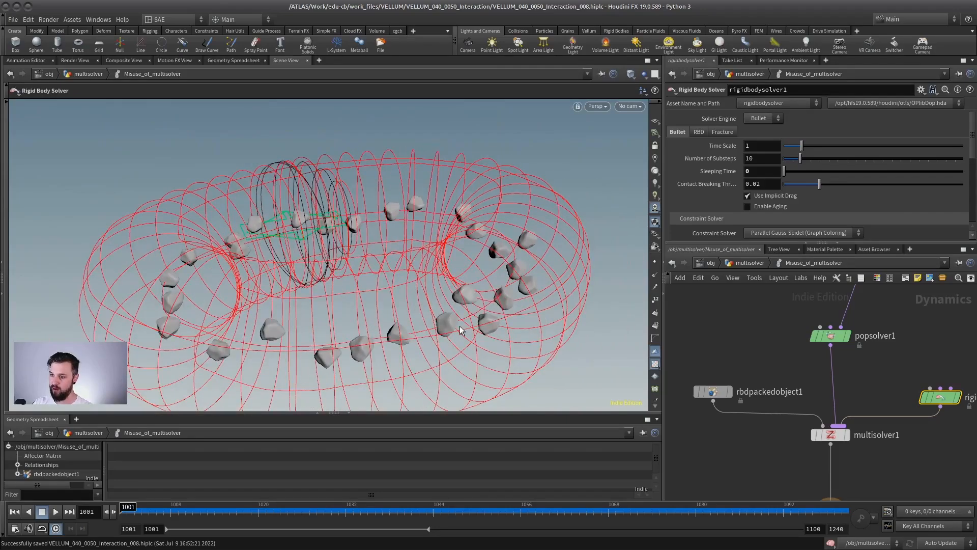
middle_click_drag(833, 320, 799, 358)
left_click(797, 372)
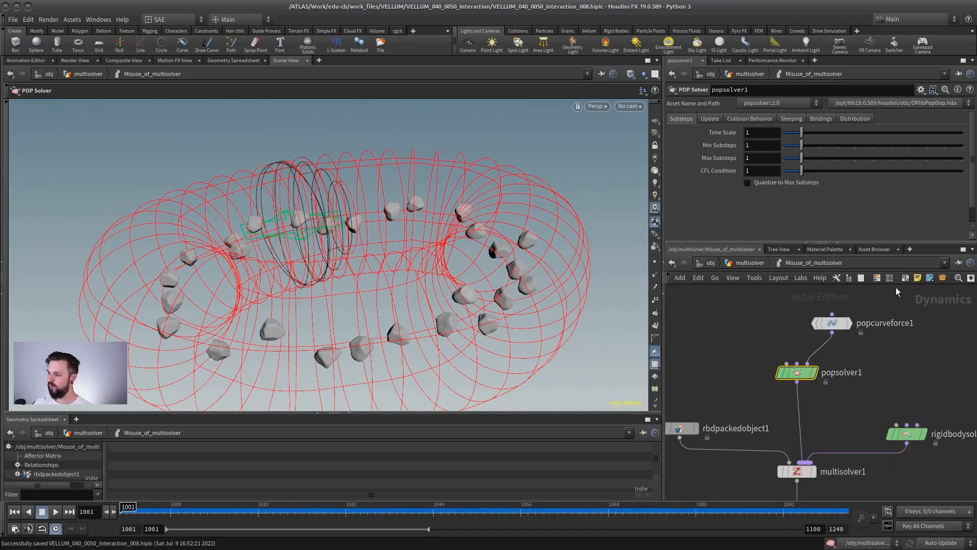
scroll(877, 356, "down", 1)
middle_click_drag(830, 420, 826, 396)
left_click(799, 430)
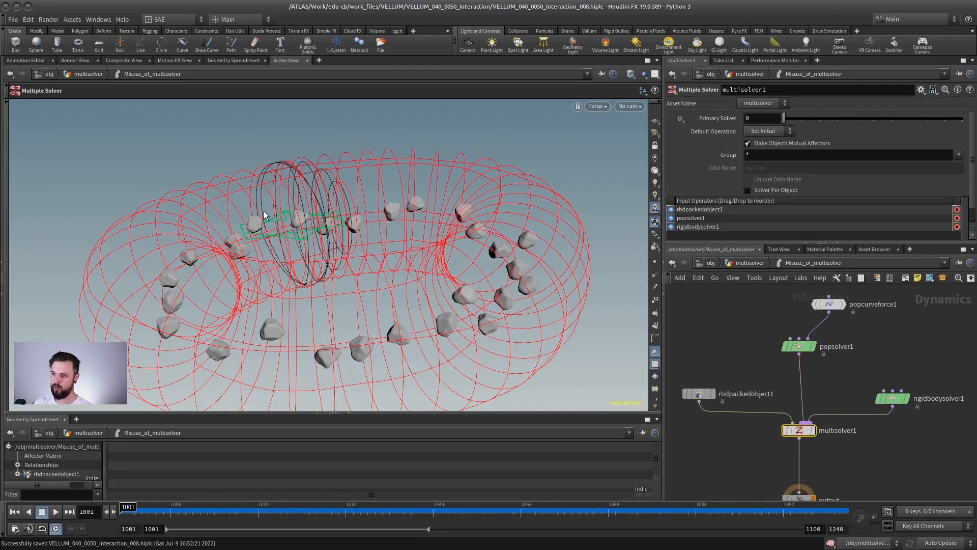
left_click(901, 398)
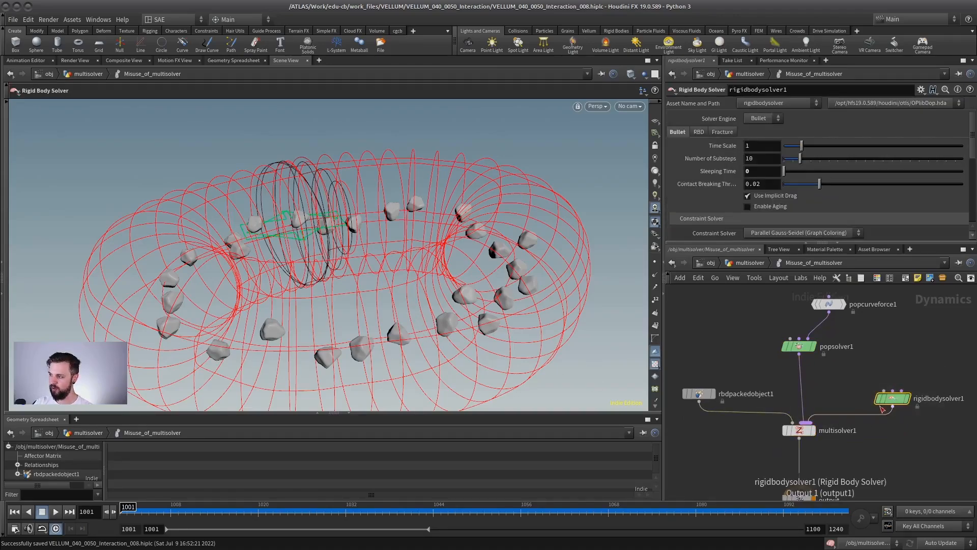
Step: Check popsolver1 and reposition the popcurveforce1 node slightly closer in height to it
left_click_drag(835, 340, 808, 349)
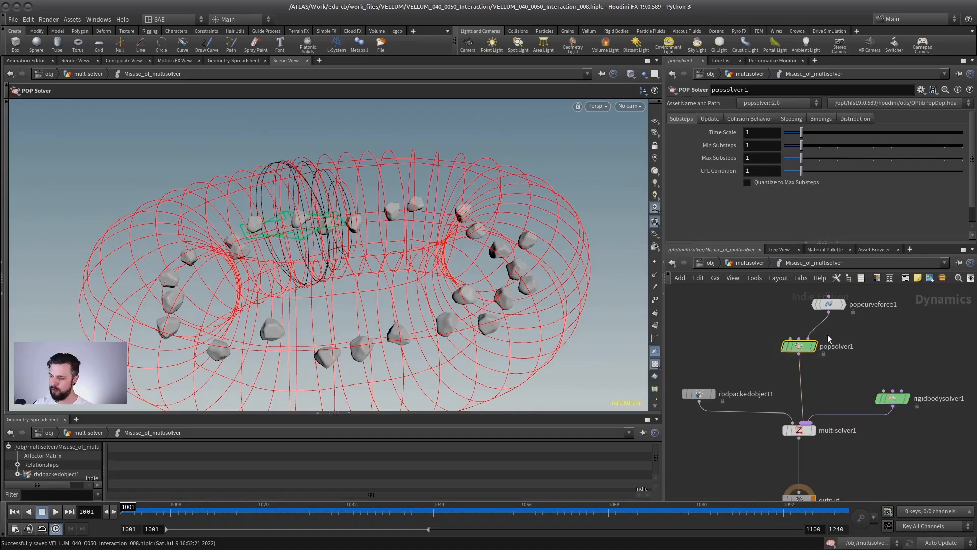
middle_click_drag(828, 335, 817, 345)
mouse_move(820, 314)
left_mouse_down()
mouse_move(841, 323)
mouse_move(824, 328)
left_mouse_up()
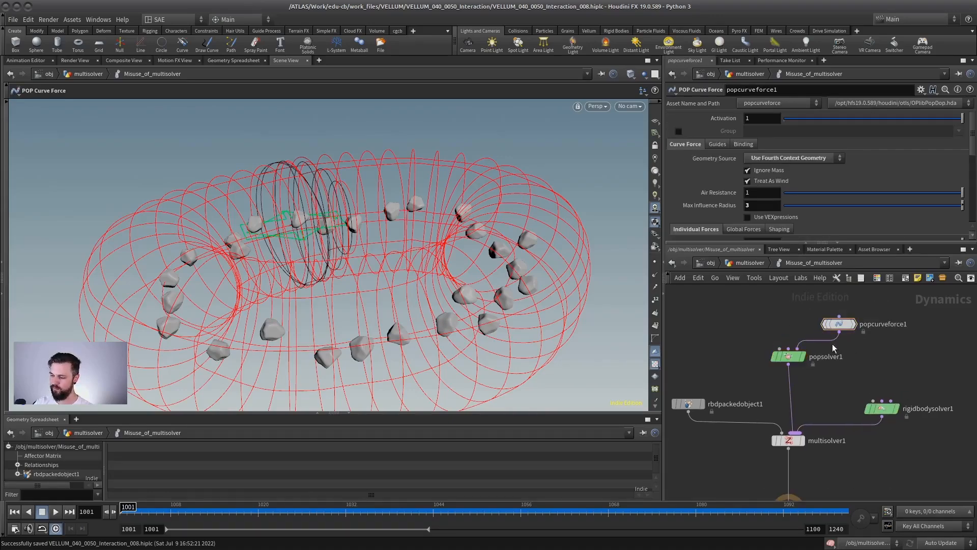
Step: Play the Misuse_of_multisolver simulation from a wider view of the ring and stop it at frame 1026
key("Escape")
left_click_drag(305, 285, 326, 270)
key("Return")
key("Up")
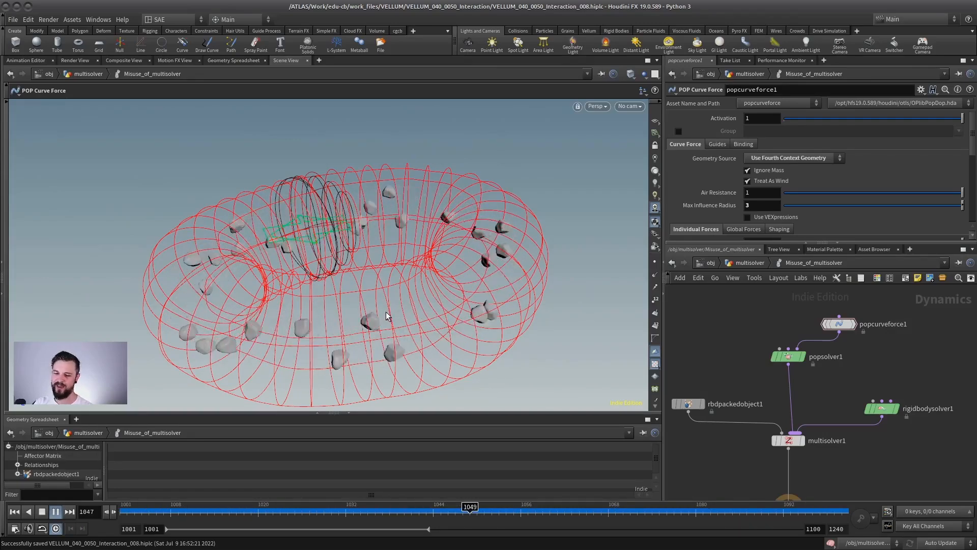
key("Up")
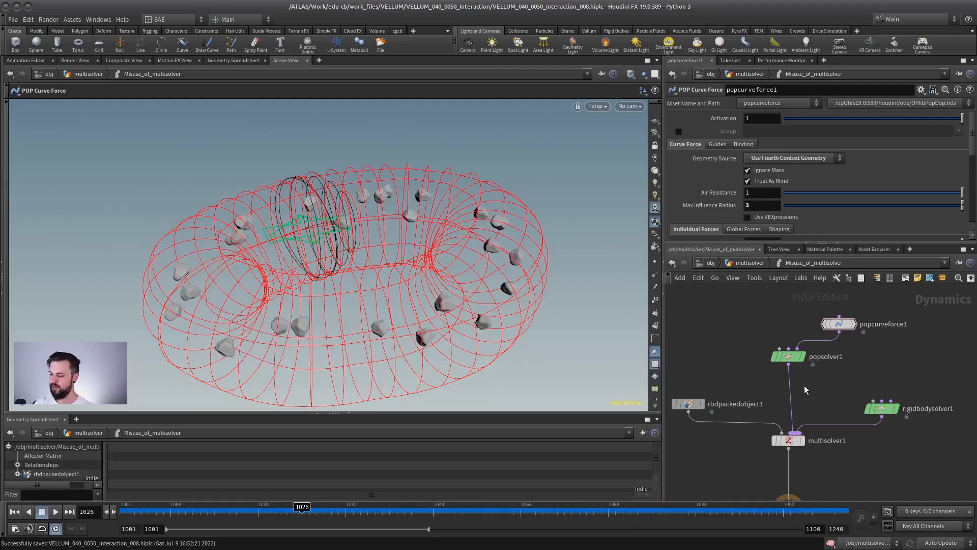
Step: Examine how popcurveforce1 feeds popsolver1 and how rigidbodysolver1 connects to multisolver1
scroll(804, 394, "up", 1)
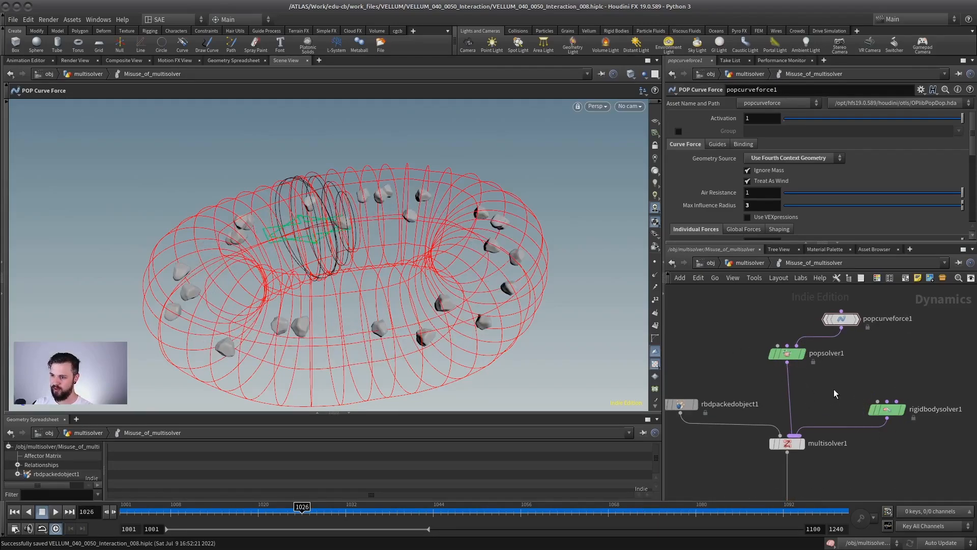
middle_click_drag(867, 361, 811, 386)
left_click_drag(855, 319, 756, 357)
scroll(807, 356, "up", 2)
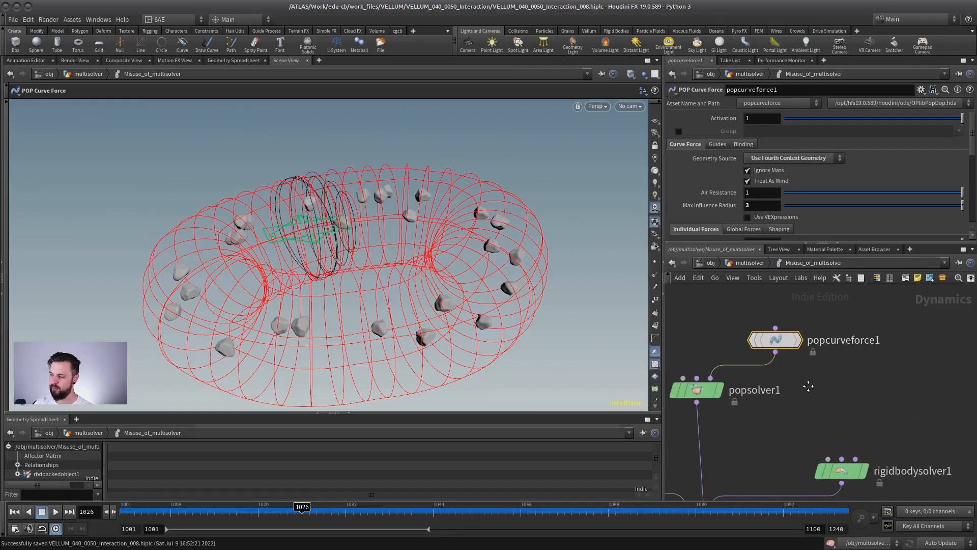
middle_click_drag(888, 495, 862, 418)
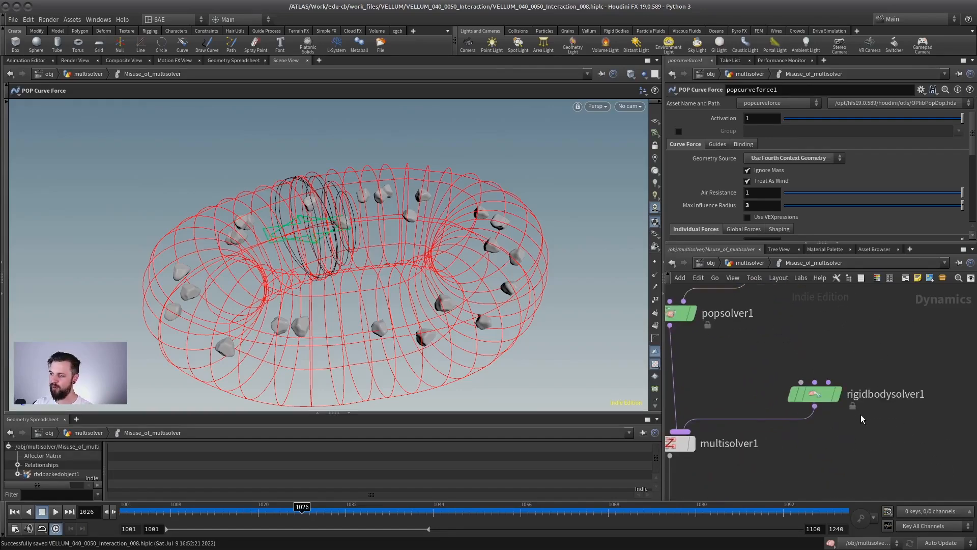
Step: Go up to the multisolver geometry network and open the Better_Approach DOP network
left_click(737, 262)
middle_click_drag(833, 439, 742, 428)
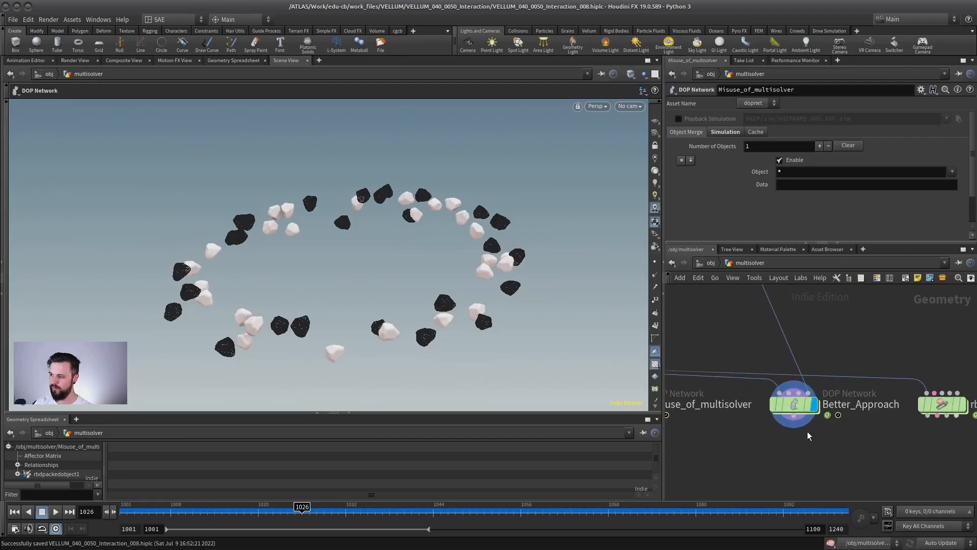
double_click(787, 402)
scroll(777, 454, "up", 2)
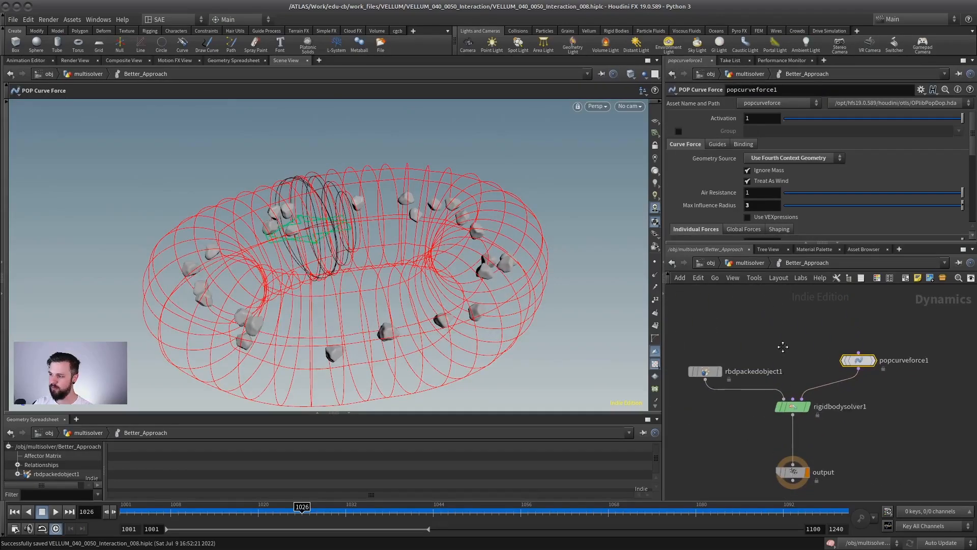
Step: Inspect rigidbodysolver1 and its popcurveforce1 input, play the Better_Approach simulation, and rewind to the first frame
left_click(790, 391)
scroll(742, 412, "up", 1)
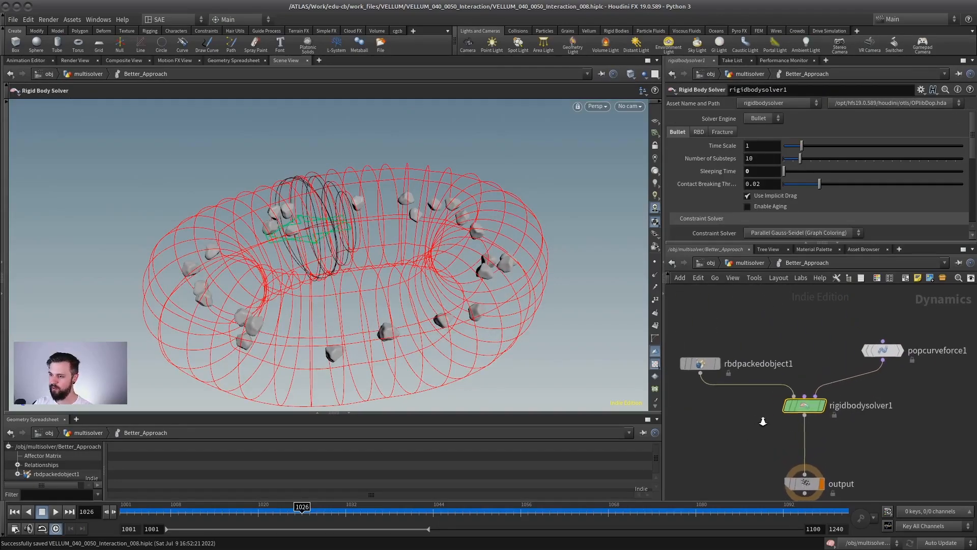
left_click(879, 352)
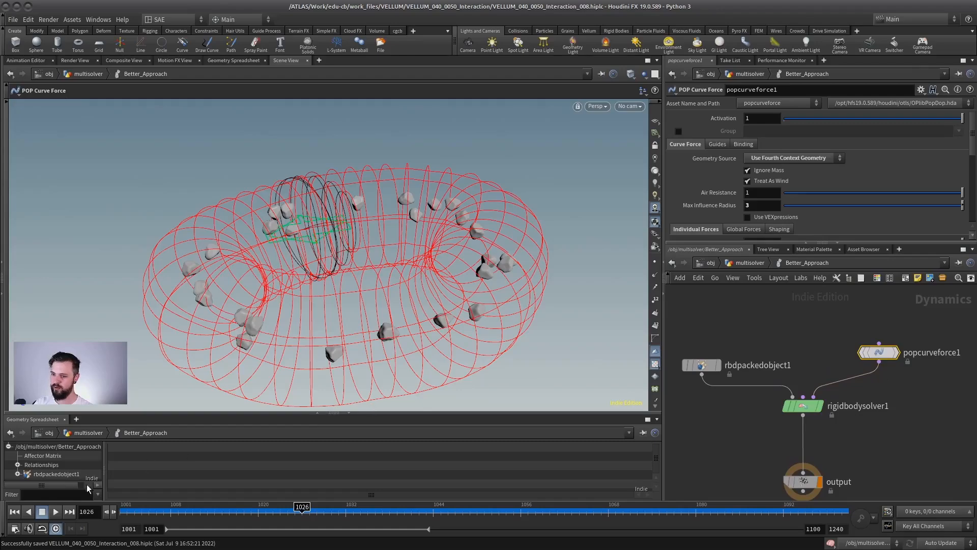
left_click(56, 512)
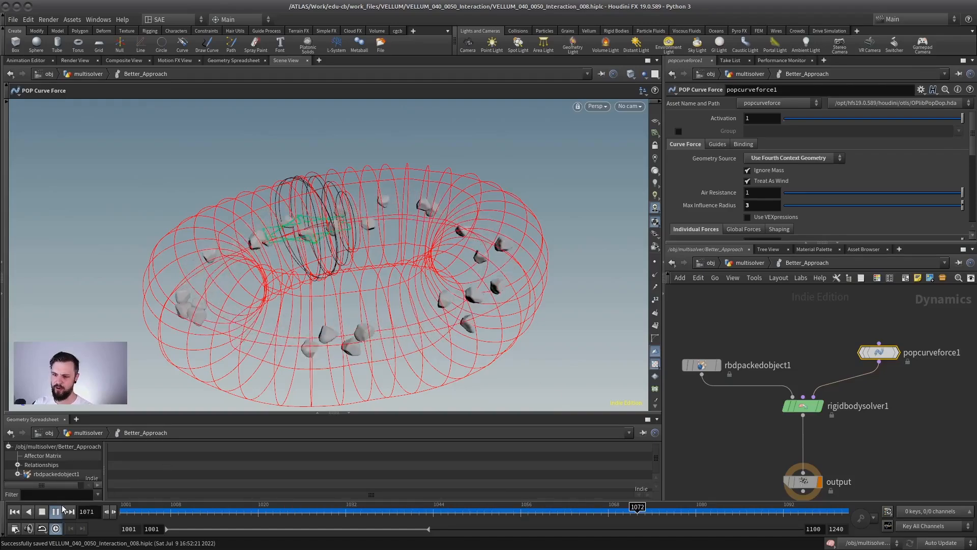
left_click(14, 511)
Step: Return to the Misuse_of_multisolver network and examine multisolver1 together with the solvers connected to it
left_click(748, 264)
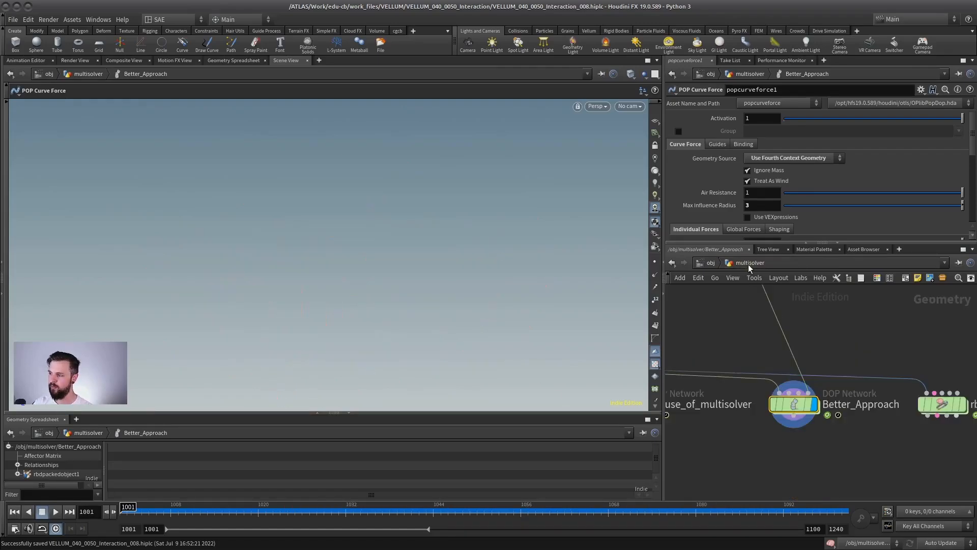
middle_click_drag(747, 335, 903, 326)
double_click(778, 394)
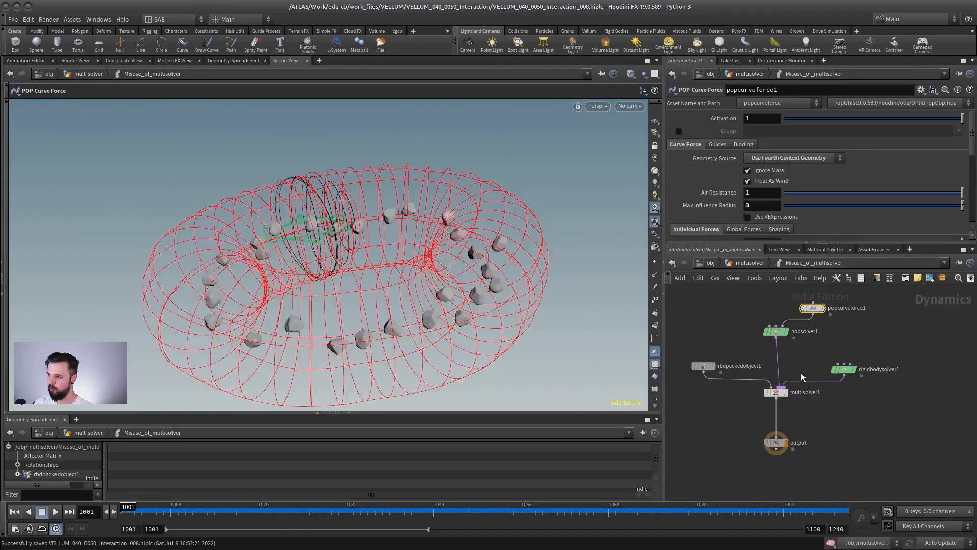
scroll(821, 360, "up", 3)
left_click(782, 397)
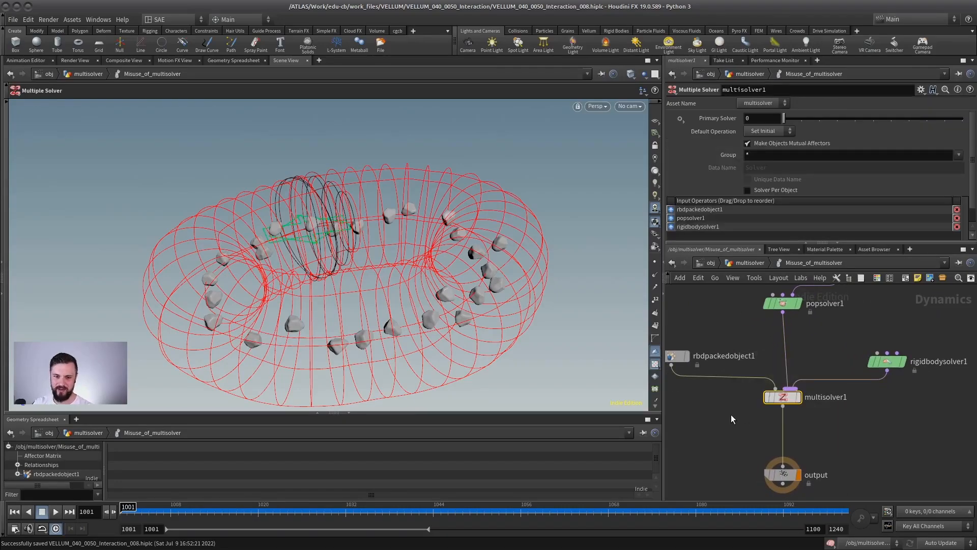
key("h")
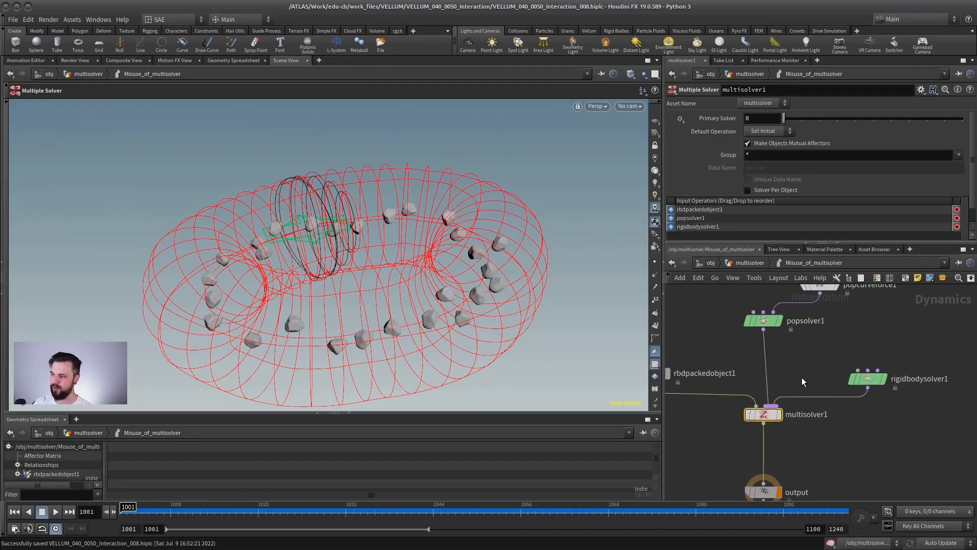
middle_click_drag(772, 368, 788, 375)
scroll(803, 371, "up", 1)
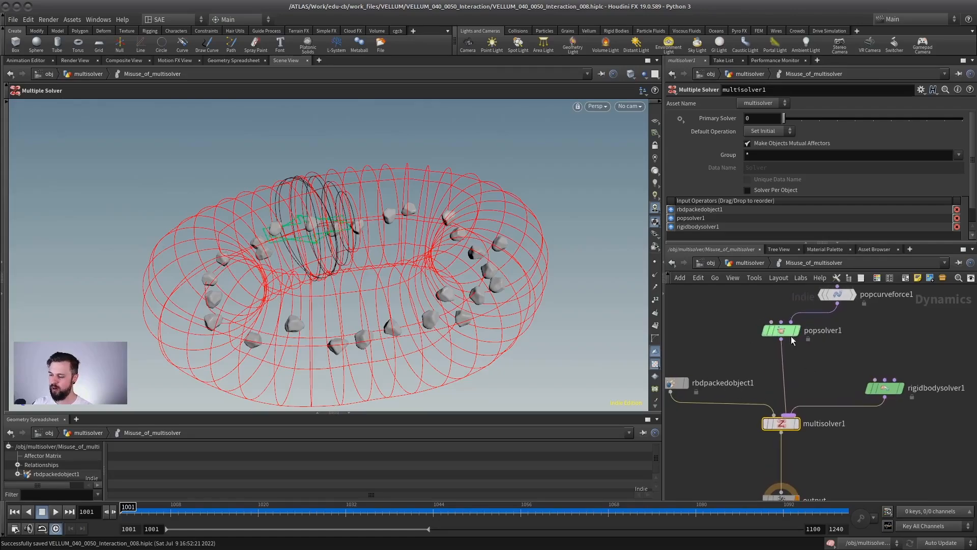
middle_click_drag(899, 367, 870, 363)
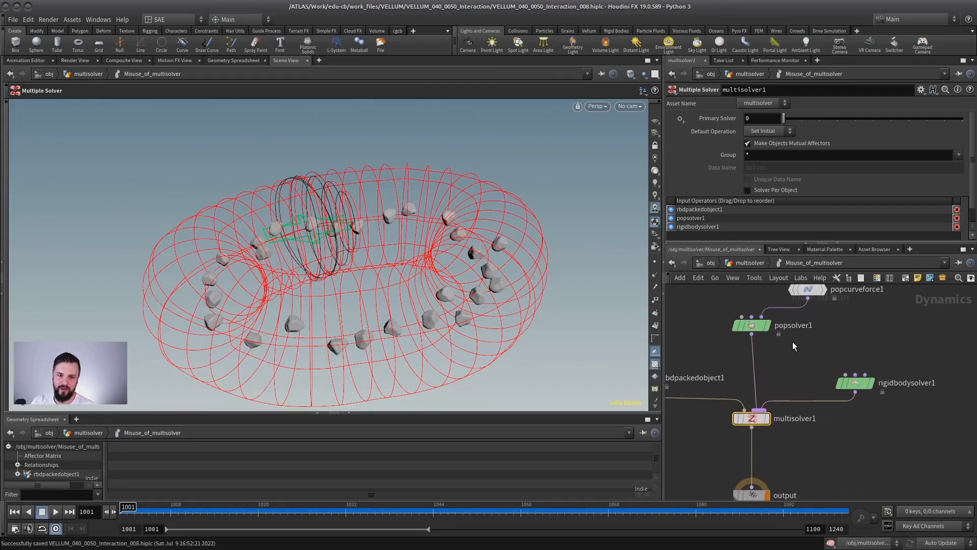
scroll(764, 351, "down", 1)
middle_click_drag(763, 360, 795, 367)
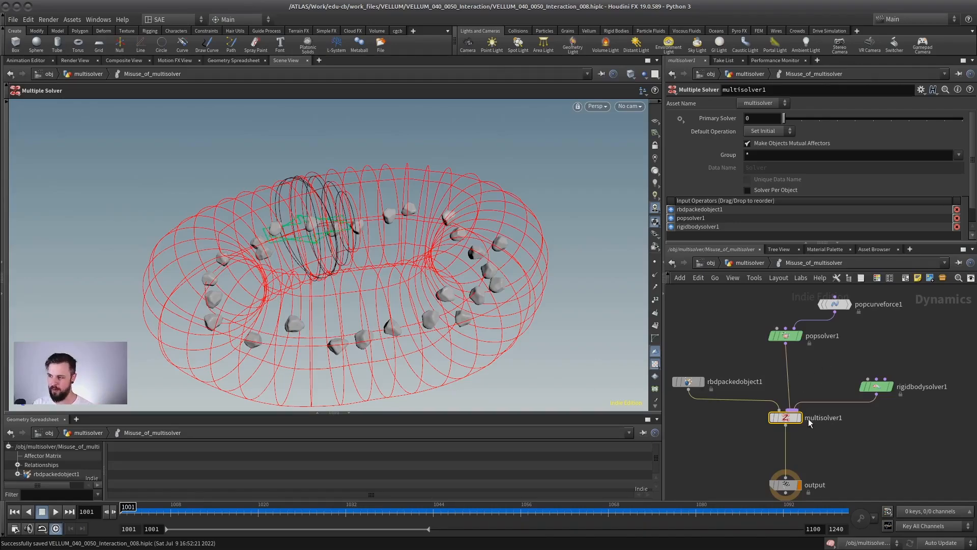
Step: Leave the DOP network for the object level and open the Interaction_tests geometry network
left_click(743, 264)
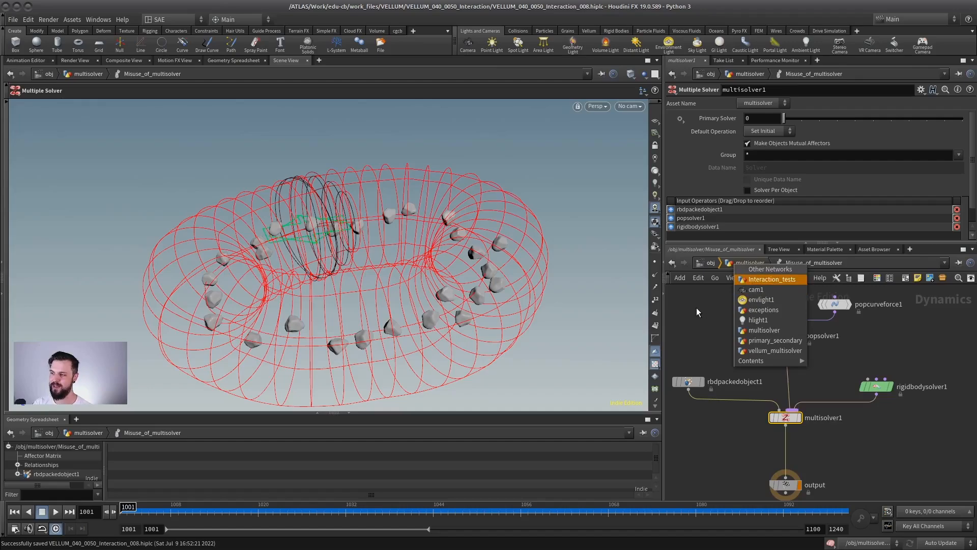
left_click(696, 308)
left_click(749, 263)
left_click(774, 384)
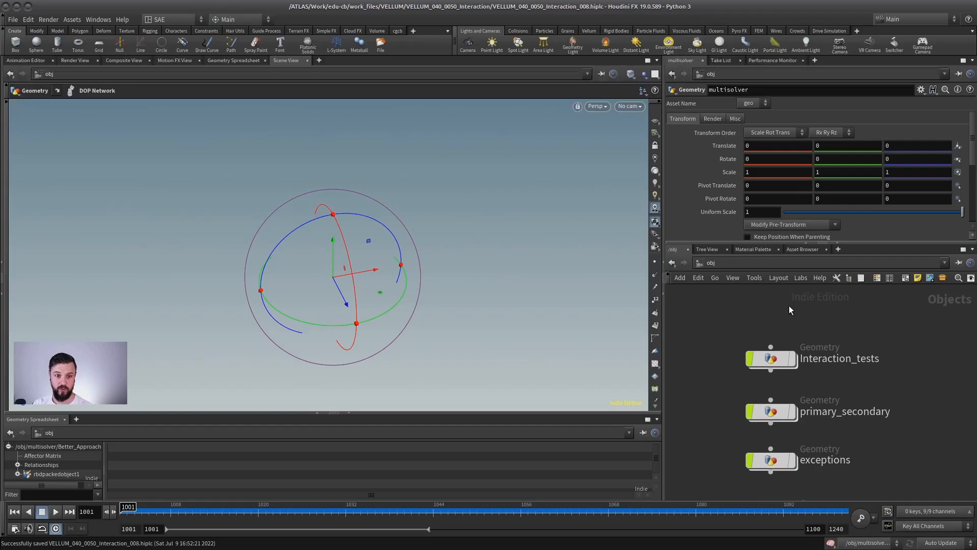
mouse_move(776, 360)
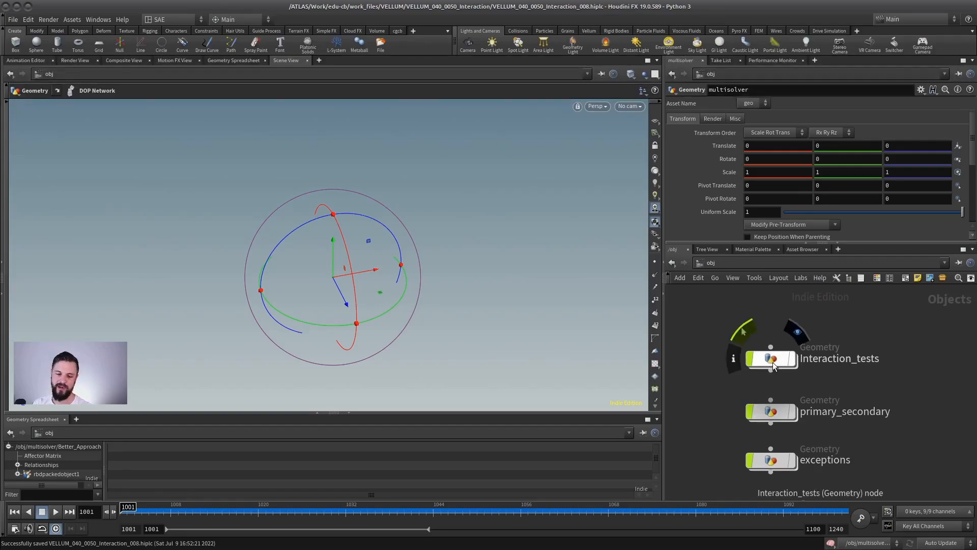
double_click(774, 362)
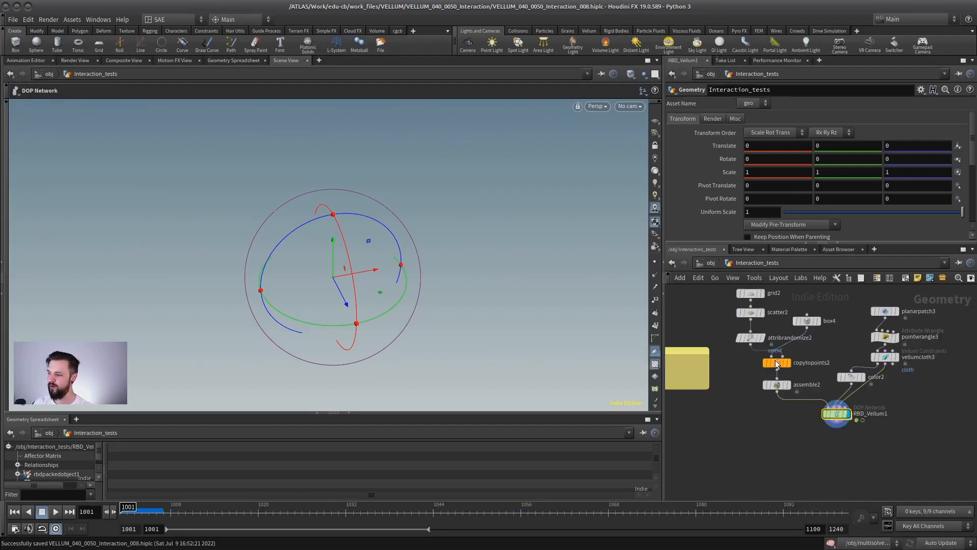
Step: Bring the 10 Combinations sticky note into view and highlight its FLIP - RBD entry without changing the text
right_click_drag(829, 338, 877, 339)
middle_click_drag(877, 340, 764, 480)
right_click_drag(763, 480, 757, 324)
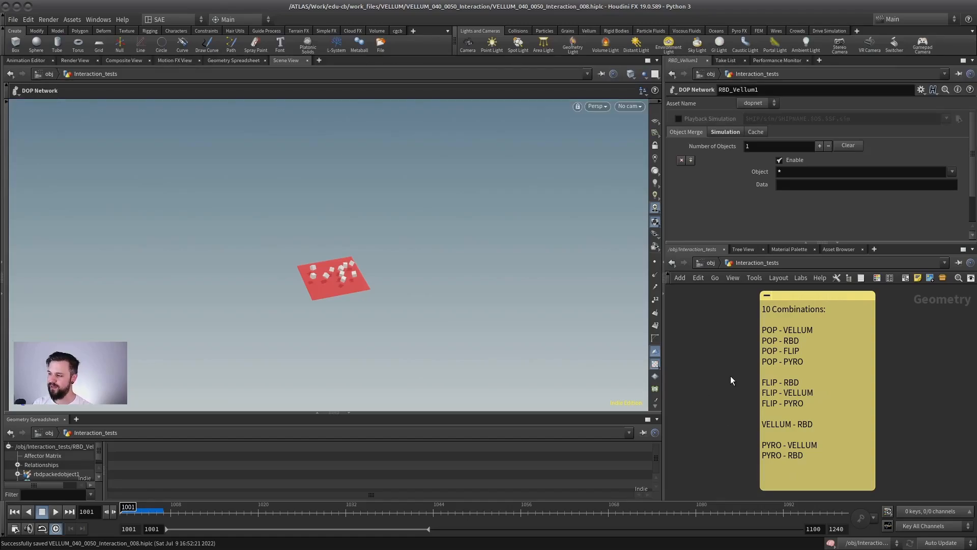
left_click(790, 382)
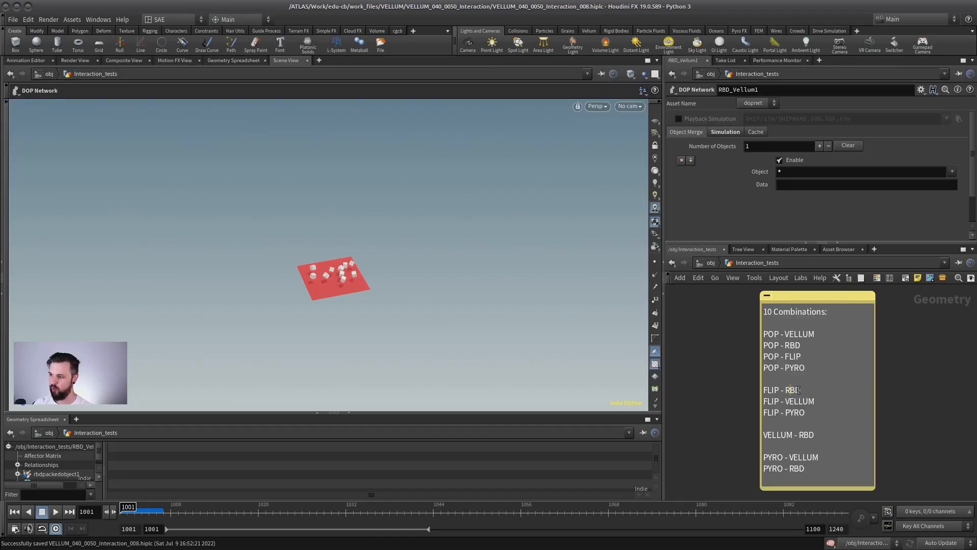
left_click_drag(798, 390, 764, 389)
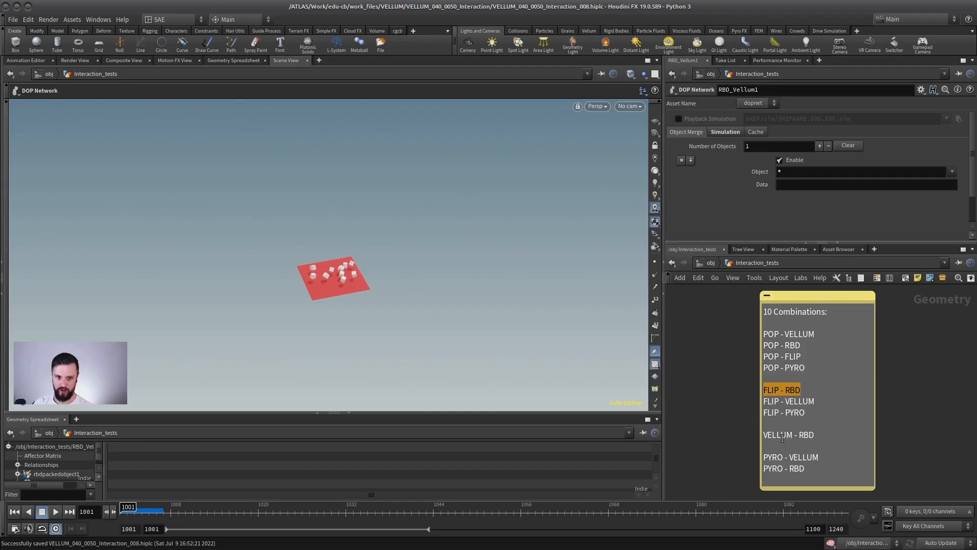
left_click(715, 342)
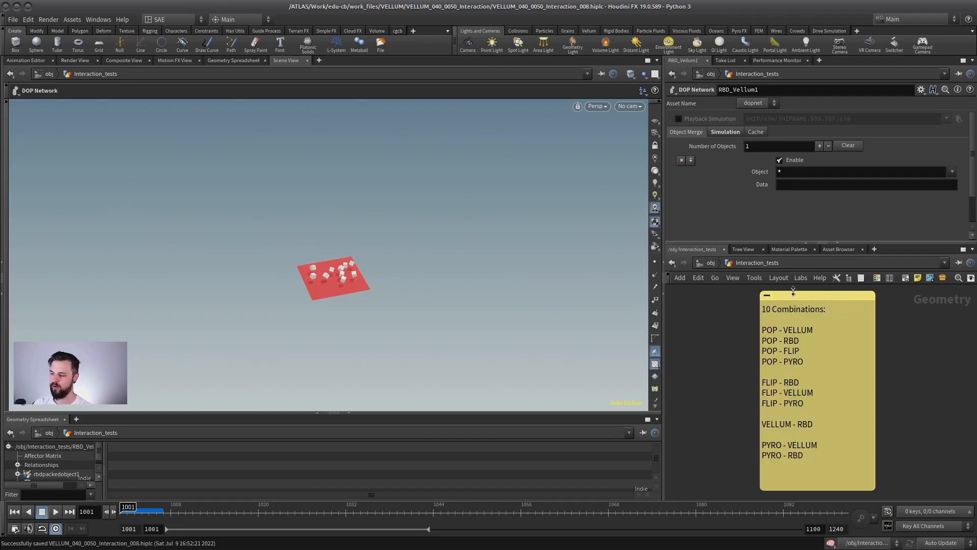
Step: Find the FLIP - VELLUM setup in the Interaction_tests network and open its Flip_Vellum DOP network
scroll(713, 364, "down", 3)
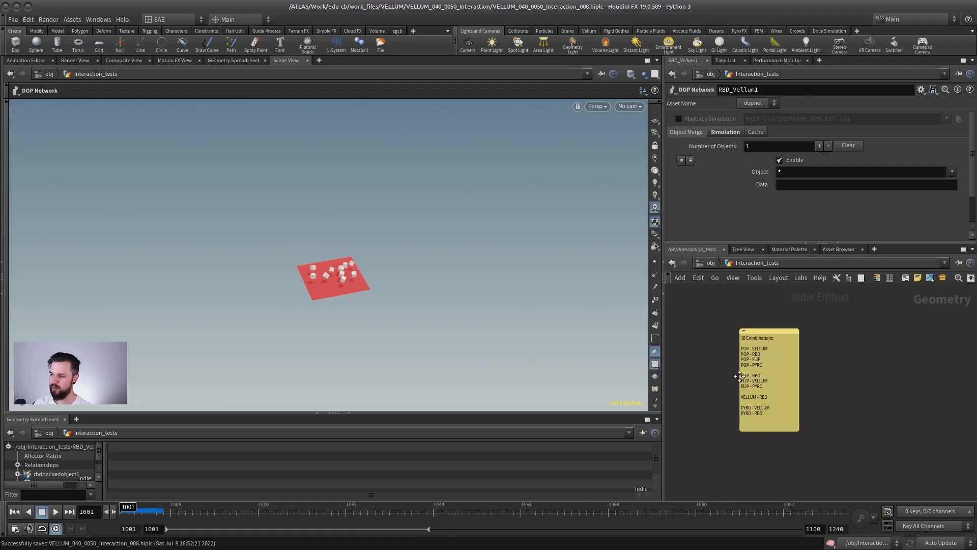
mouse_move(680, 379)
middle_mouse_down()
mouse_move(904, 351)
mouse_move(839, 370)
middle_mouse_up()
scroll(767, 404, "up", 3)
middle_click_drag(765, 402, 794, 427)
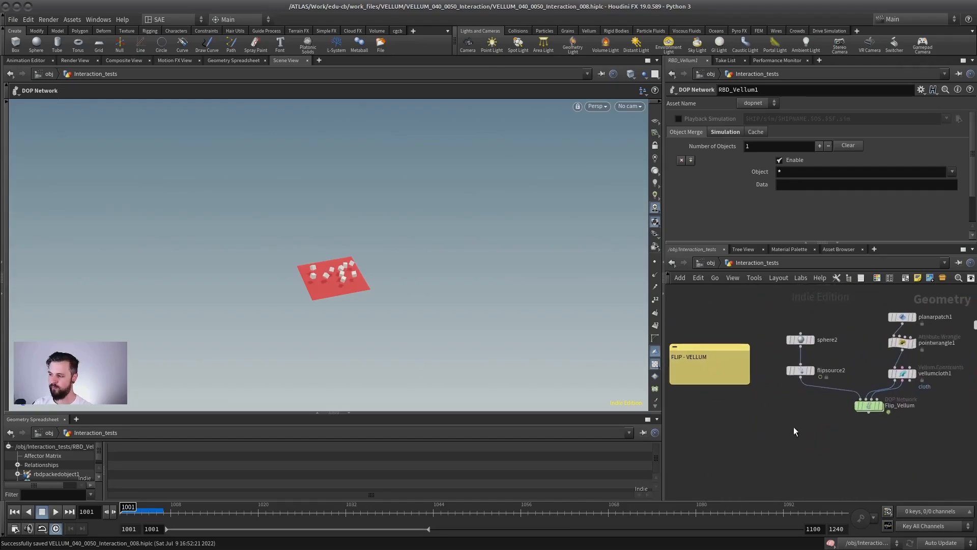
double_click(869, 405)
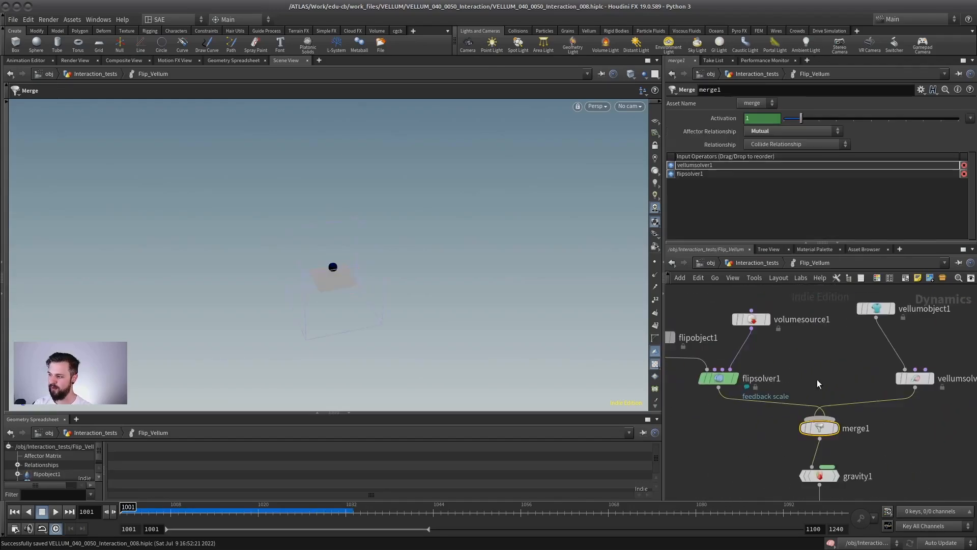
Step: Put flipsolver1 ahead of vellumsolver1 in merge1's input order, and select each of the two solvers in turn
scroll(842, 400, "up", 2)
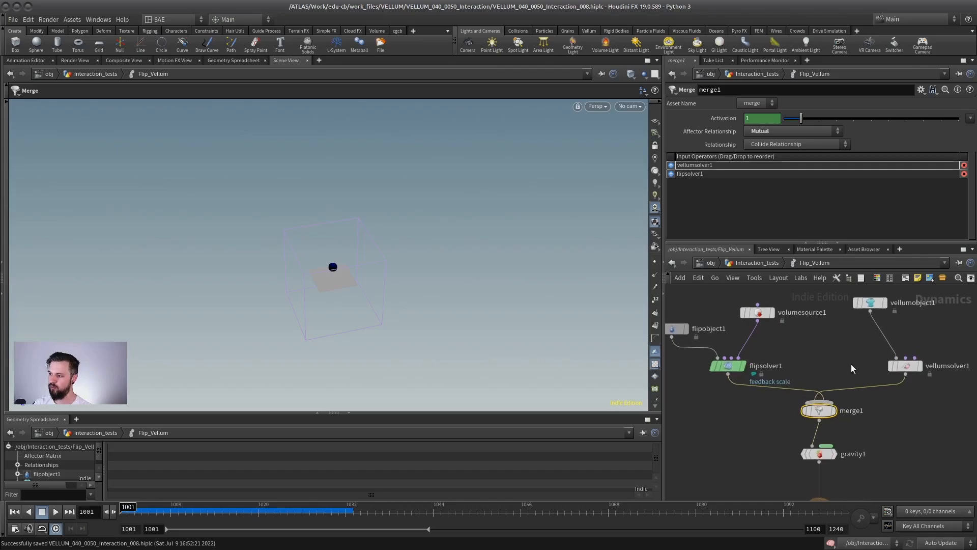
left_click_drag(858, 361, 776, 432)
scroll(765, 424, "down", 1)
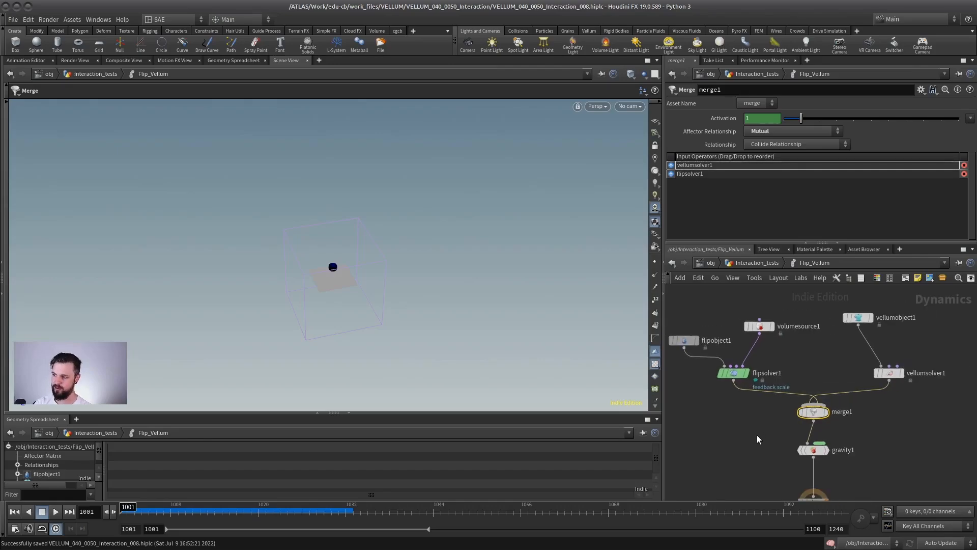
left_click(671, 174)
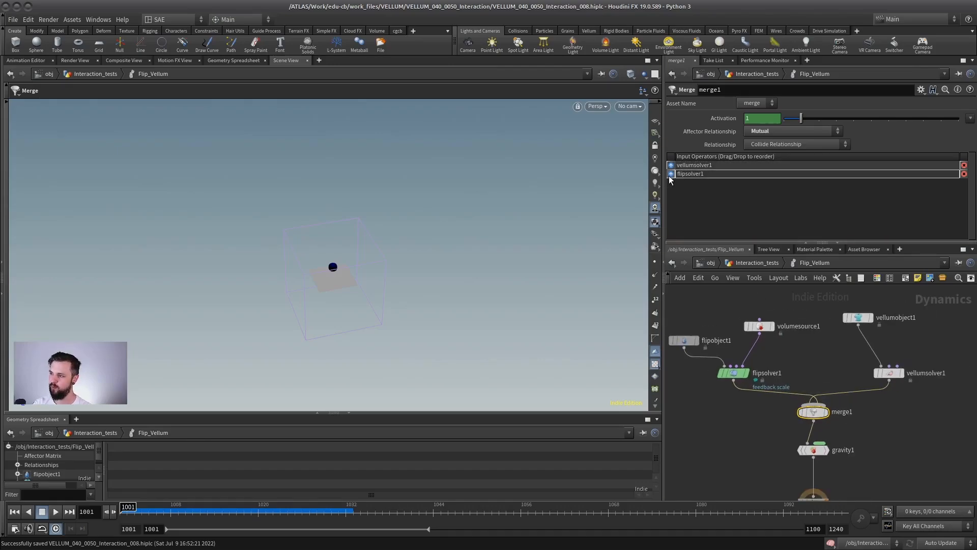
left_click(730, 372)
left_click(893, 370)
scroll(827, 389, "up", 2)
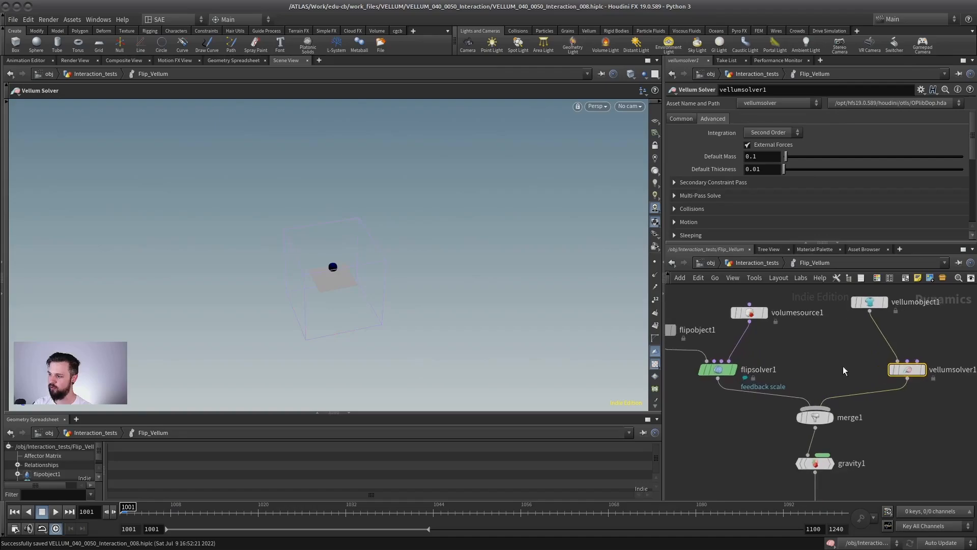
Step: Select merge1 to review its inputs and place the node slightly lower, between the two solvers and gravity1
left_click(817, 416)
left_click_drag(817, 417, 818, 408)
scroll(830, 367, "down", 2)
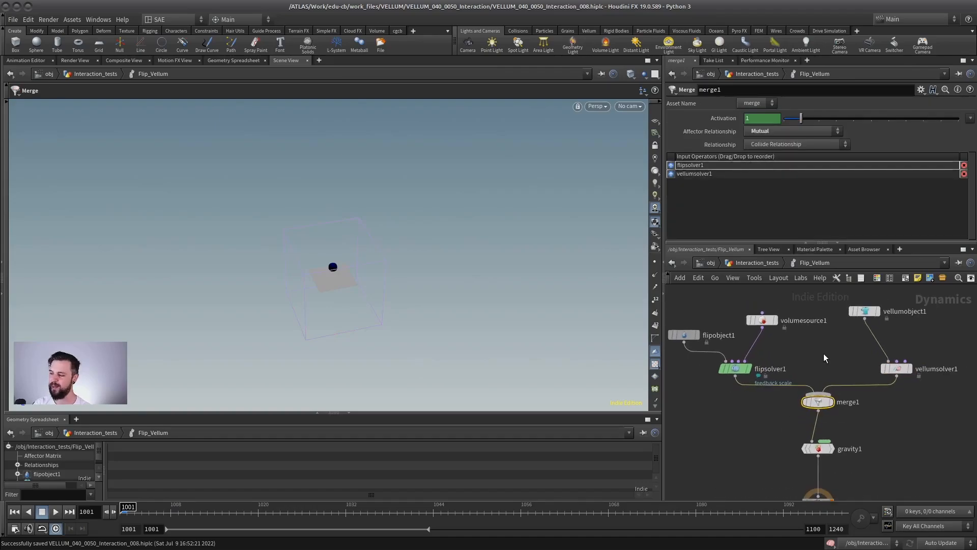
scroll(825, 355, "down", 2)
scroll(810, 365, "up", 3)
scroll(824, 359, "down", 2)
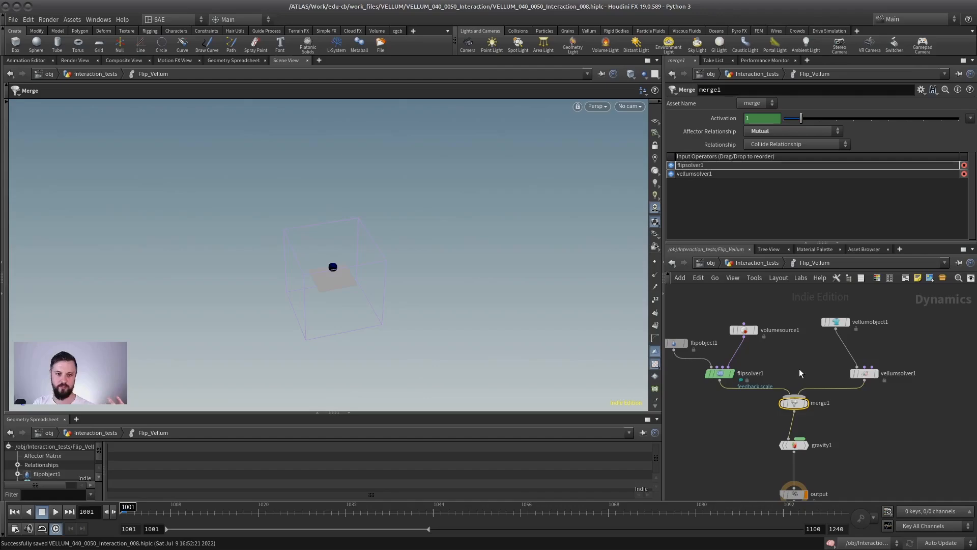
scroll(809, 374, "up", 3)
scroll(823, 377, "down", 2)
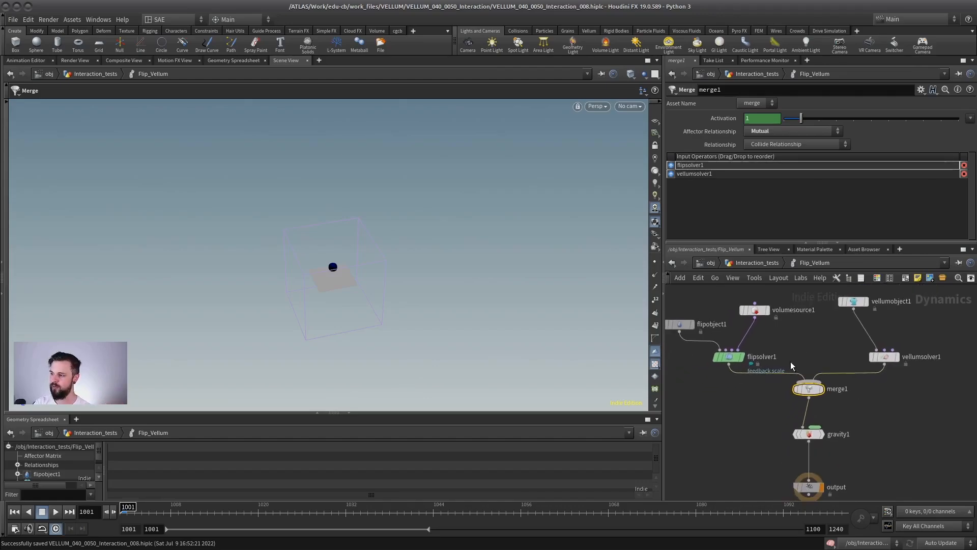
left_click_drag(821, 373, 804, 402)
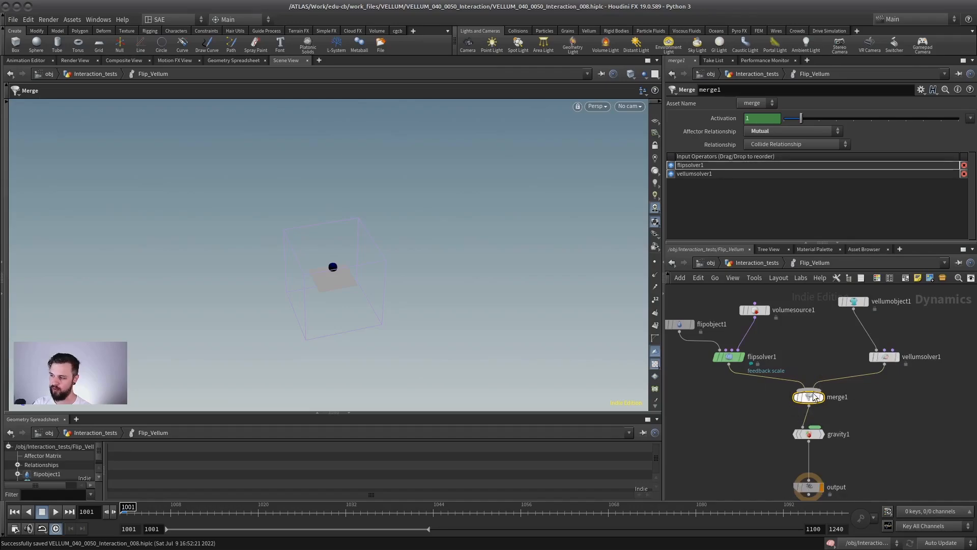
Step: Frame the fluid sphere and cloth closely, play the Flip_Vellum simulation, and stop it to examine how the fluid meets the cloth
key("Escape")
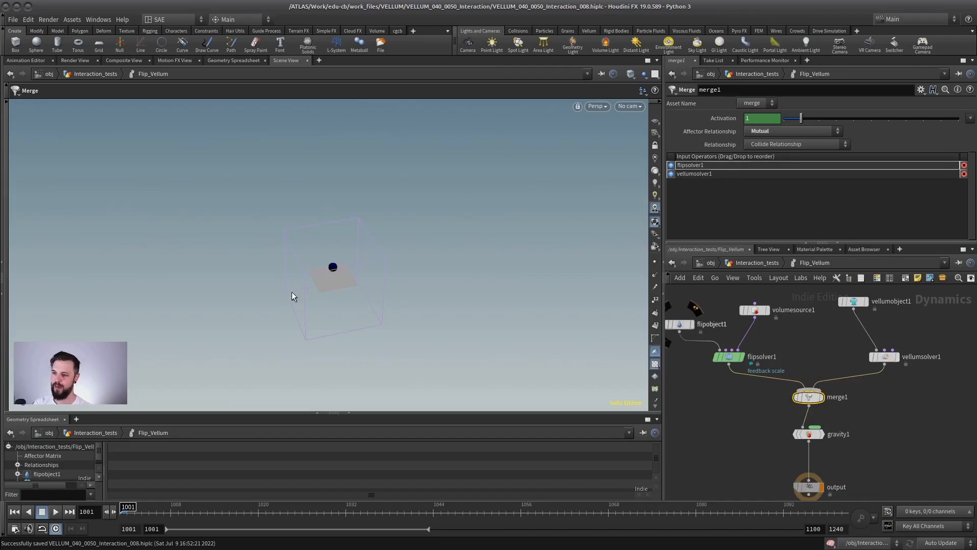
scroll(292, 295, "up", 8)
mouse_move(411, 291)
left_mouse_down()
mouse_move(356, 312)
mouse_move(463, 304)
mouse_move(414, 268)
mouse_move(359, 247)
mouse_move(377, 211)
mouse_move(351, 213)
left_mouse_up()
key("Return")
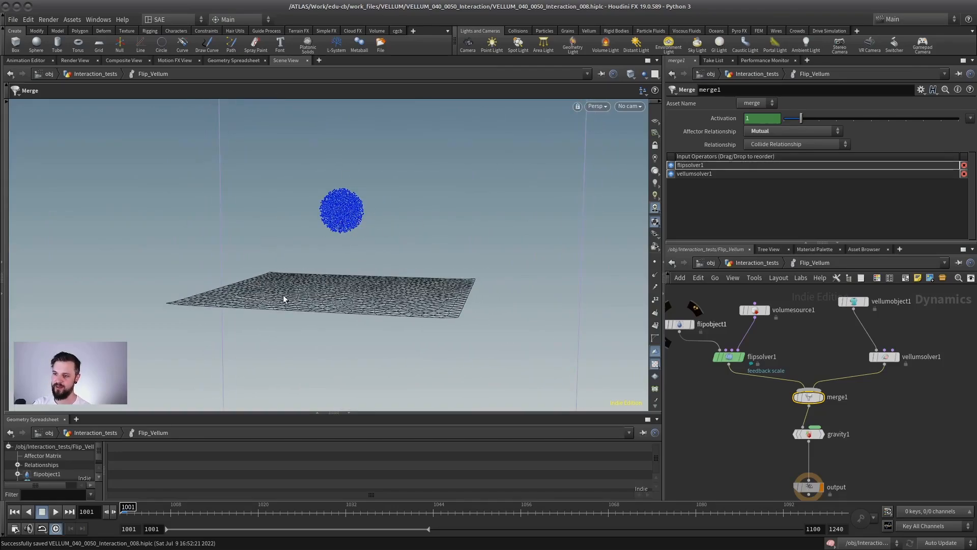
left_click_drag(284, 300, 325, 293)
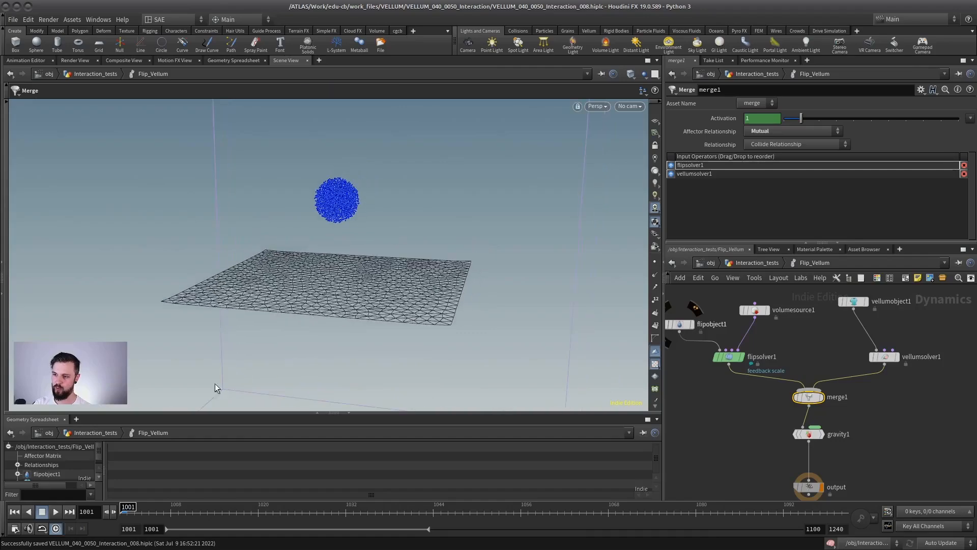
left_click(55, 512)
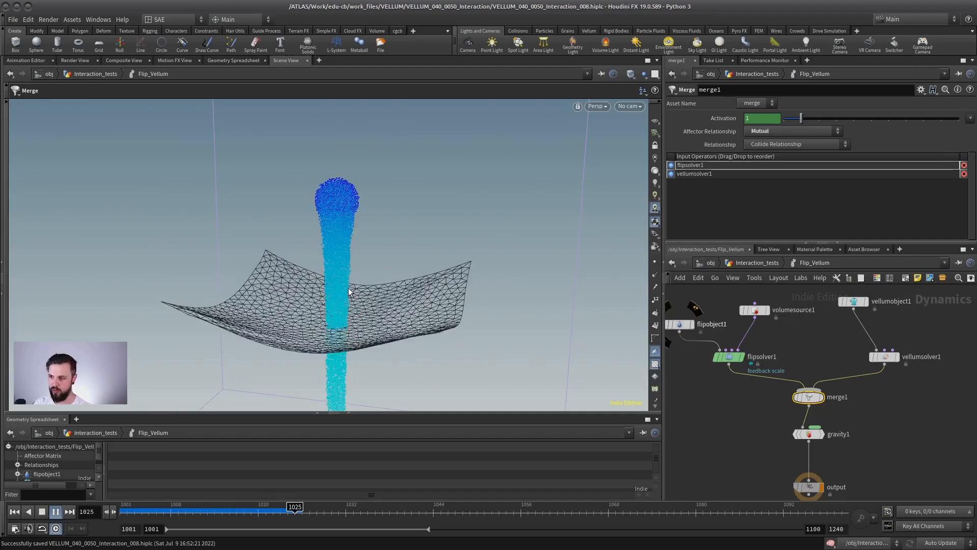
key("Escape")
left_click_drag(337, 323, 362, 326)
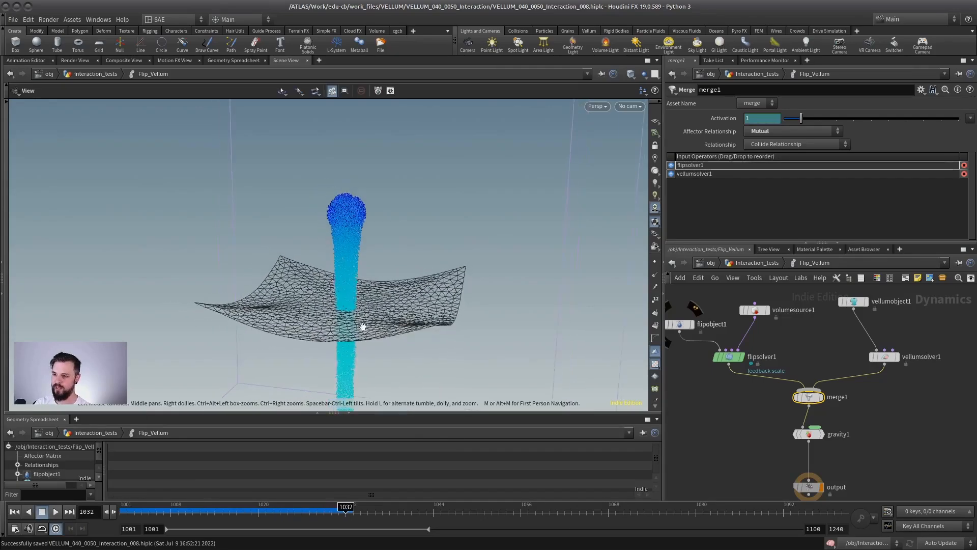
middle_click_drag(362, 326, 365, 312)
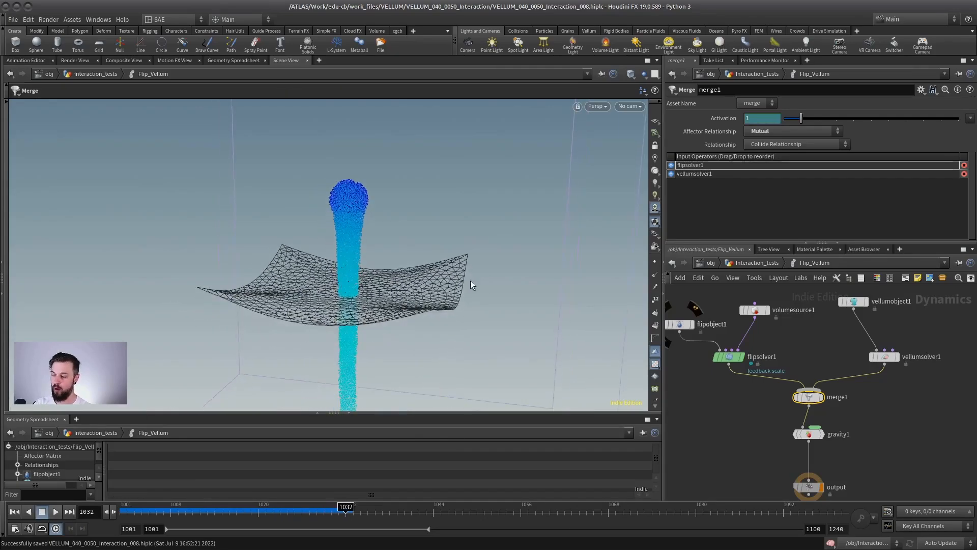
Step: Move vellumsolver1 above flipsolver1 in merge1's input order
left_click(808, 364)
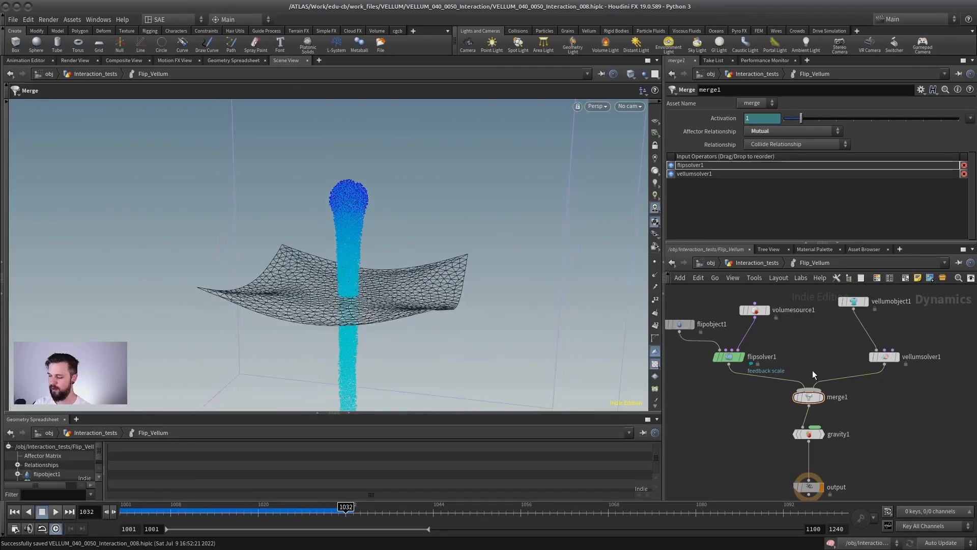
left_click(809, 396)
left_click_drag(670, 174, 670, 164)
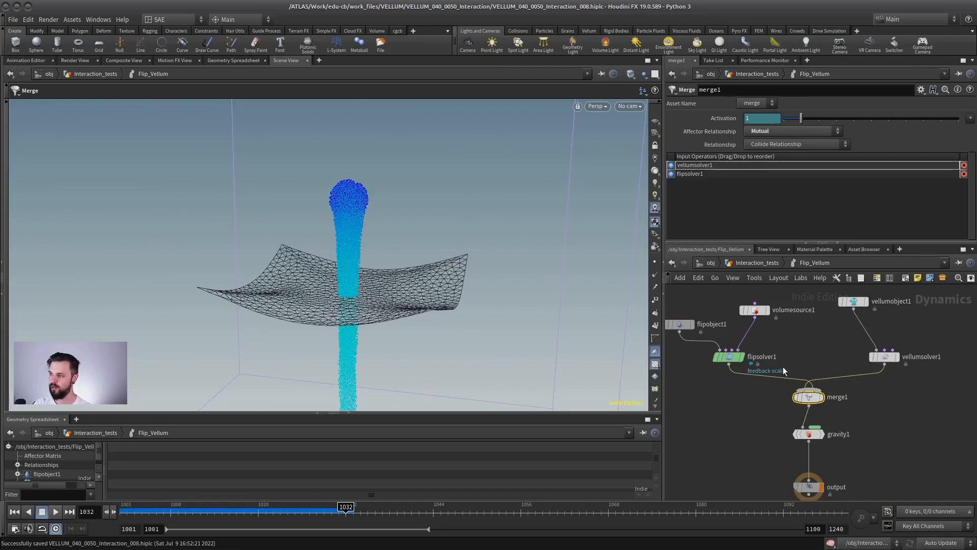
Step: Replay the Flip_Vellum simulation repeatedly from frame 1001 to examine the fluid and cloth collision, and rewind to the first frame
left_click(16, 515)
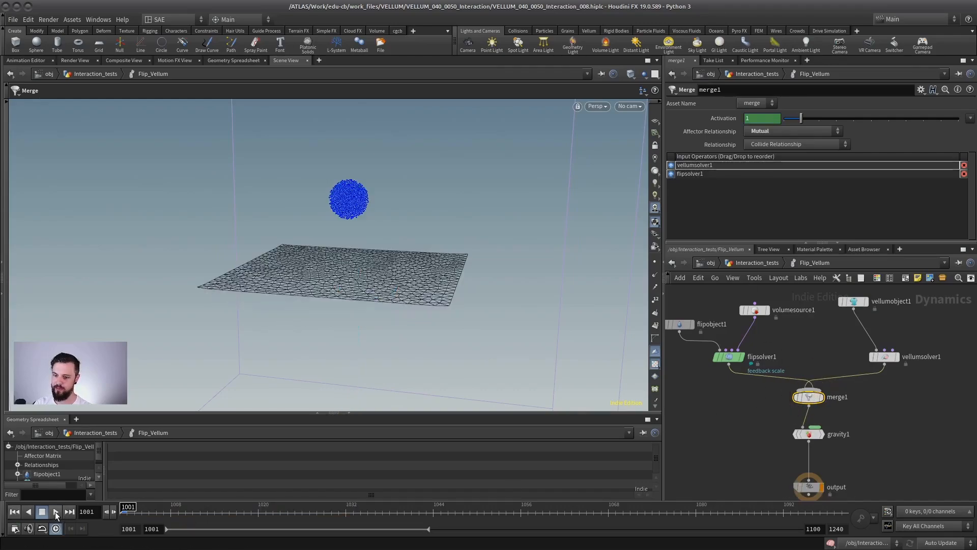
left_click(55, 511)
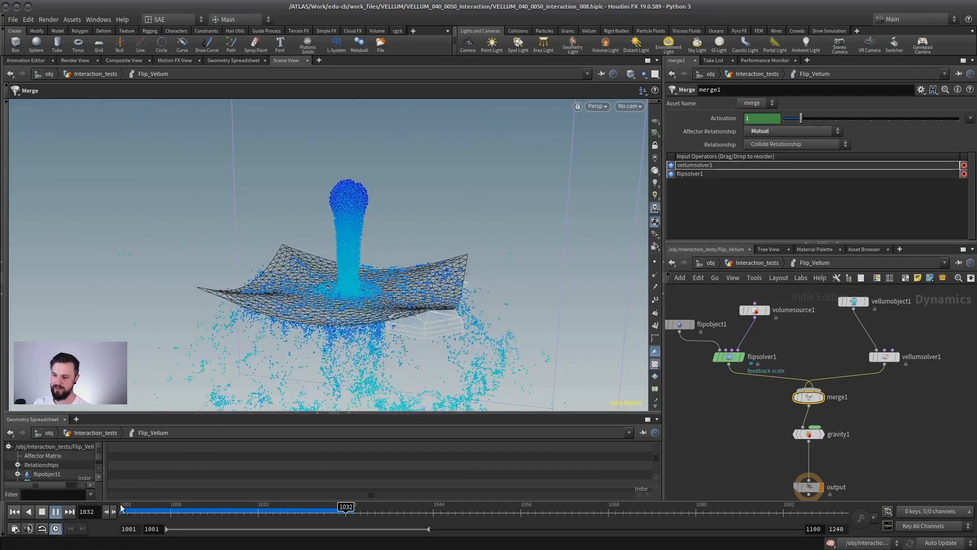
left_click(42, 514)
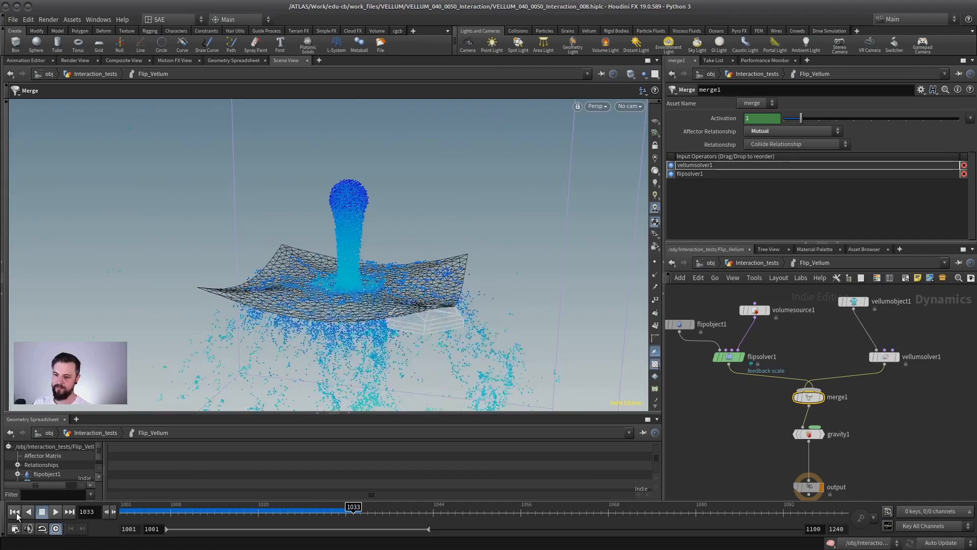
left_click(56, 512)
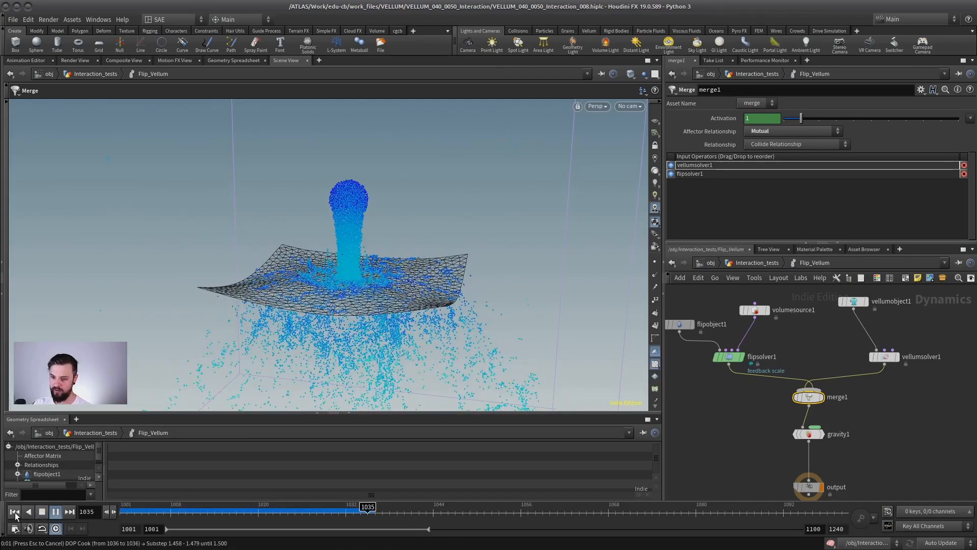
left_click(15, 513)
left_click(56, 511)
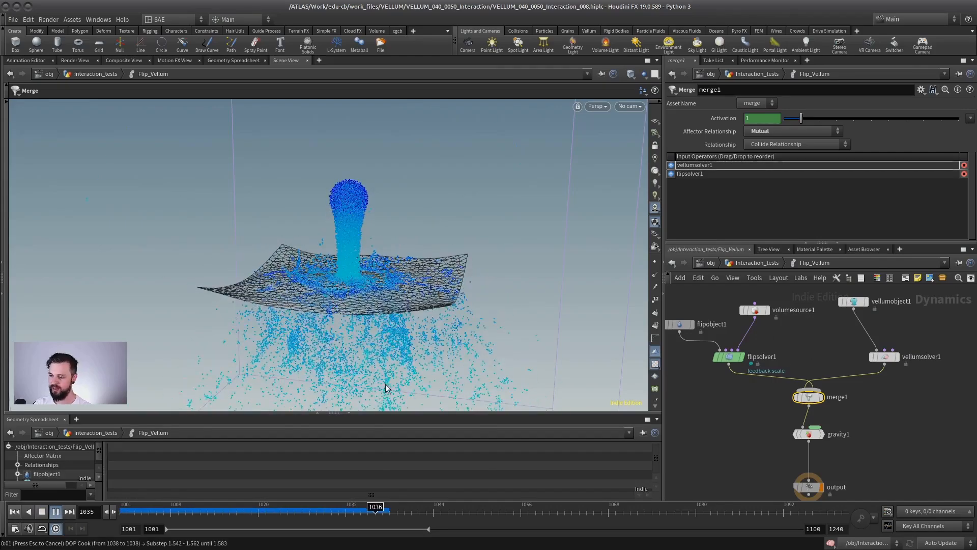
left_click(15, 513)
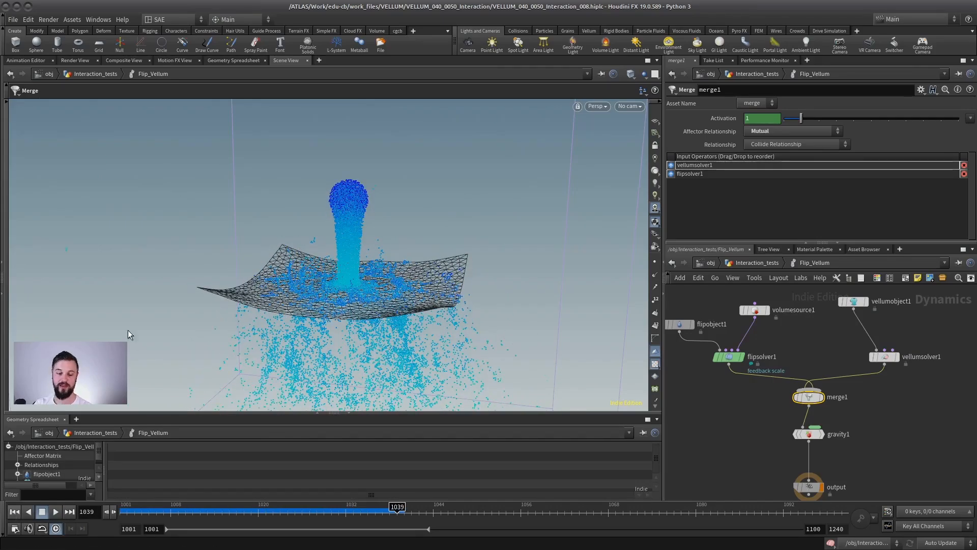
key("ctrl+Up")
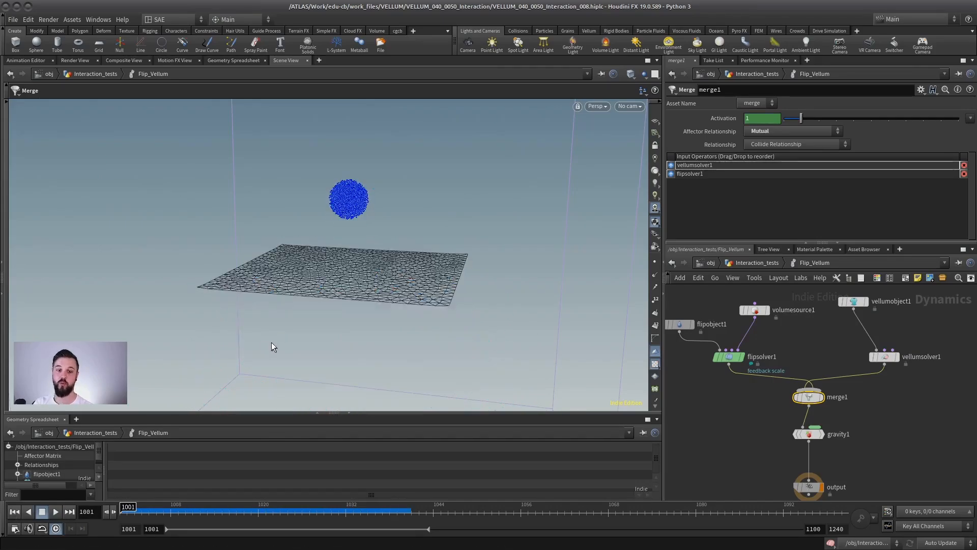
left_click(54, 512)
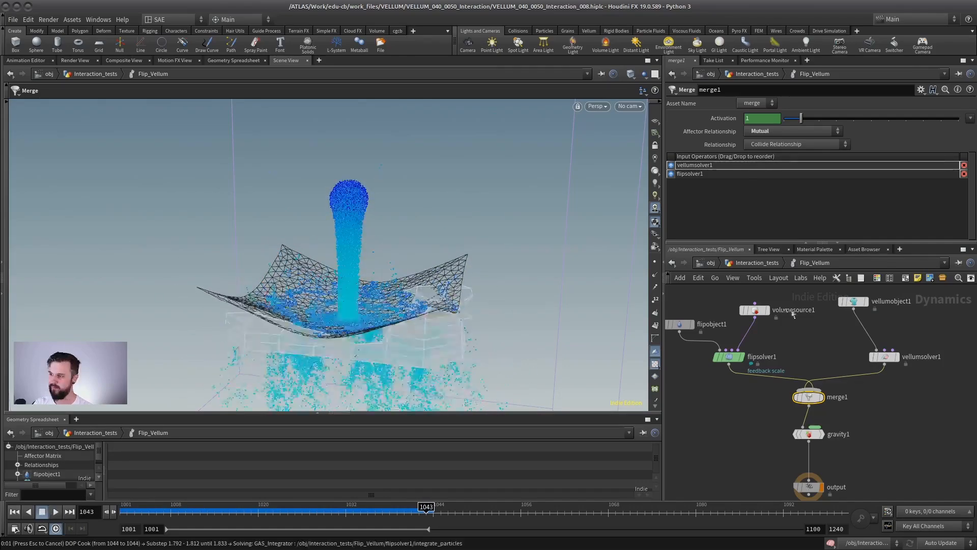
key("ctrl+Up")
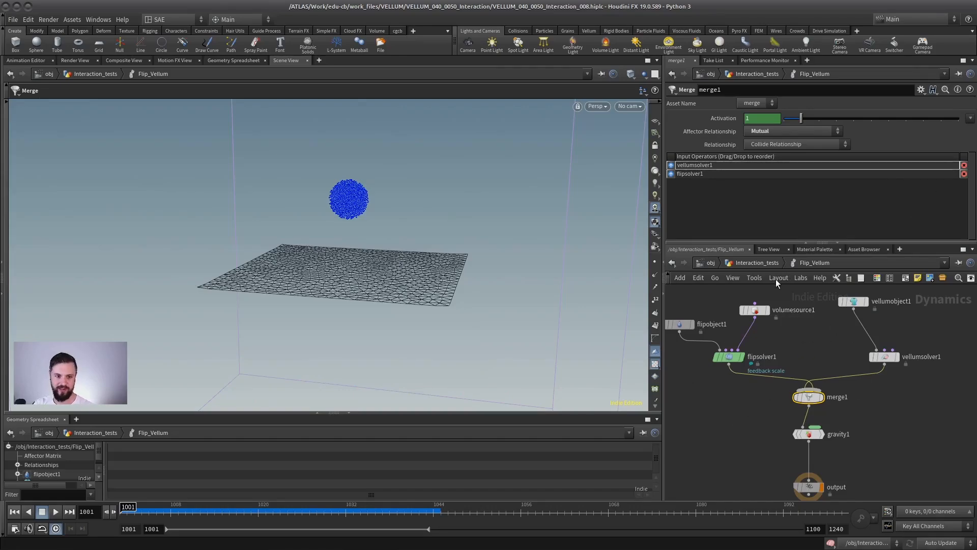
Step: Return to the Interaction_tests network and display the visualize1 node below RBD_Vellum2 in the grain and RBD setup
left_click(799, 346)
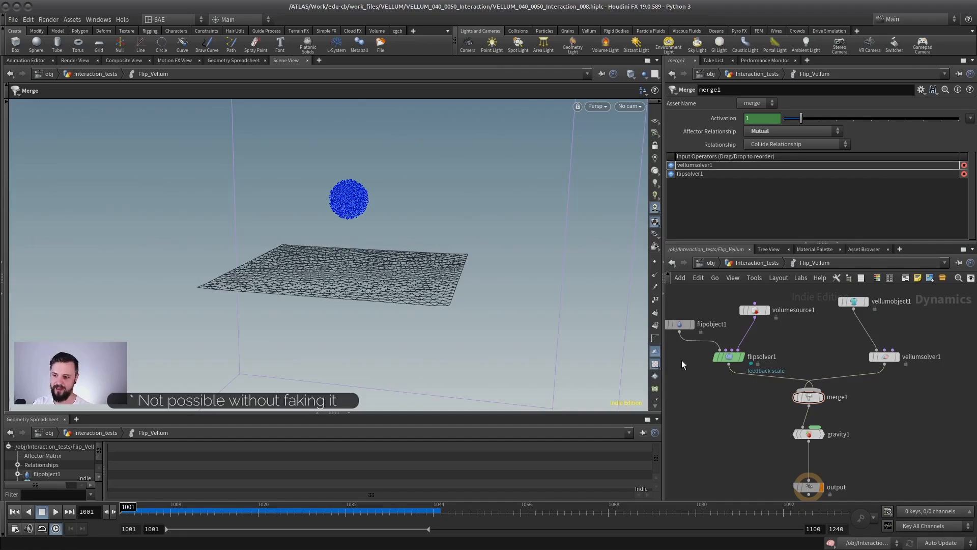
left_click(757, 262)
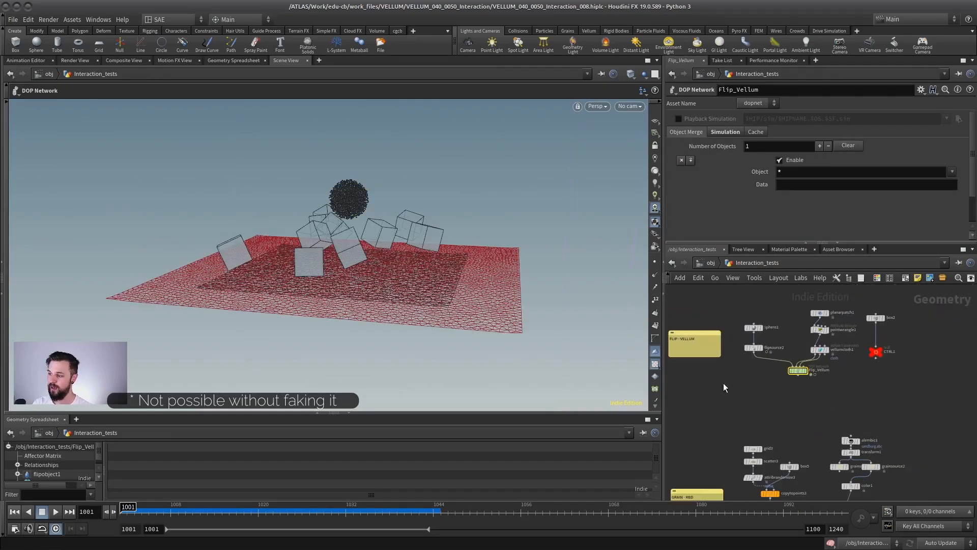
middle_click_drag(740, 471, 751, 352)
scroll(743, 402, "up", 3)
middle_click_drag(856, 385, 779, 385)
scroll(800, 350, "up", 2)
left_click(851, 393)
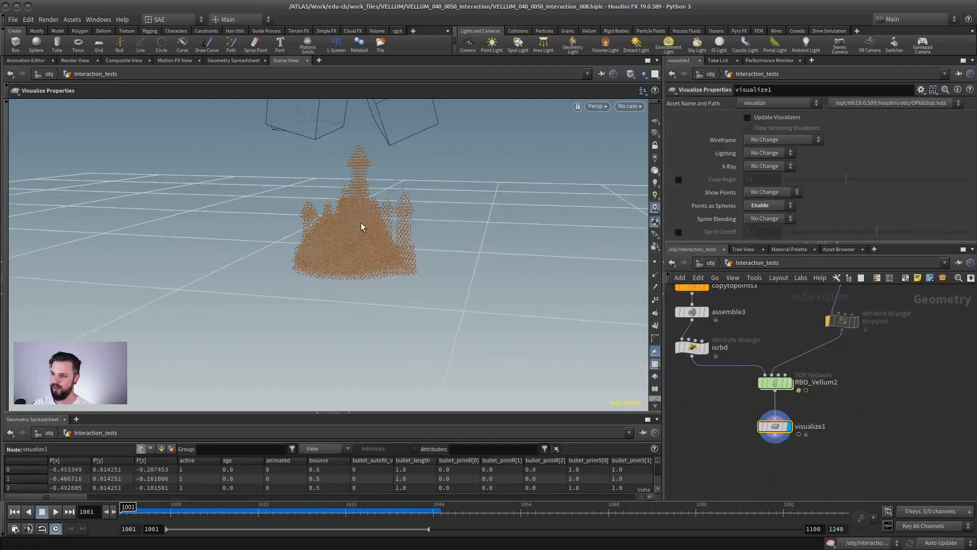
Step: Look over the grain sandcastle and the cubes above it, check merge1's solver inputs inside RBD_Vellum2, and return to Interaction_tests
mouse_move(360, 224)
left_mouse_down()
mouse_move(362, 253)
mouse_move(419, 231)
mouse_move(373, 277)
mouse_move(257, 288)
mouse_move(378, 318)
left_mouse_up()
scroll(373, 278, "down", 3)
scroll(378, 318, "up", 3)
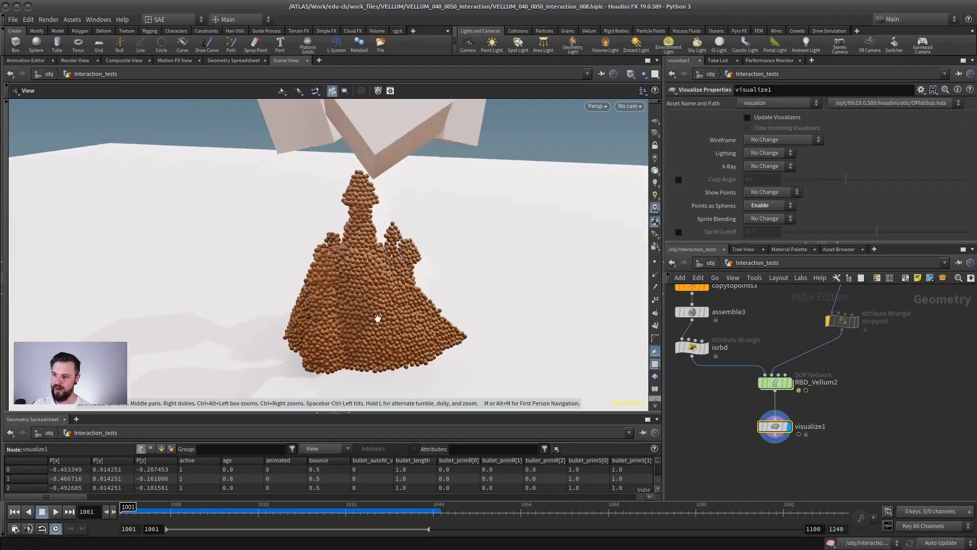
right_click_drag(377, 318, 375, 245)
left_click_drag(375, 244, 402, 158)
right_click_drag(403, 155, 392, 112)
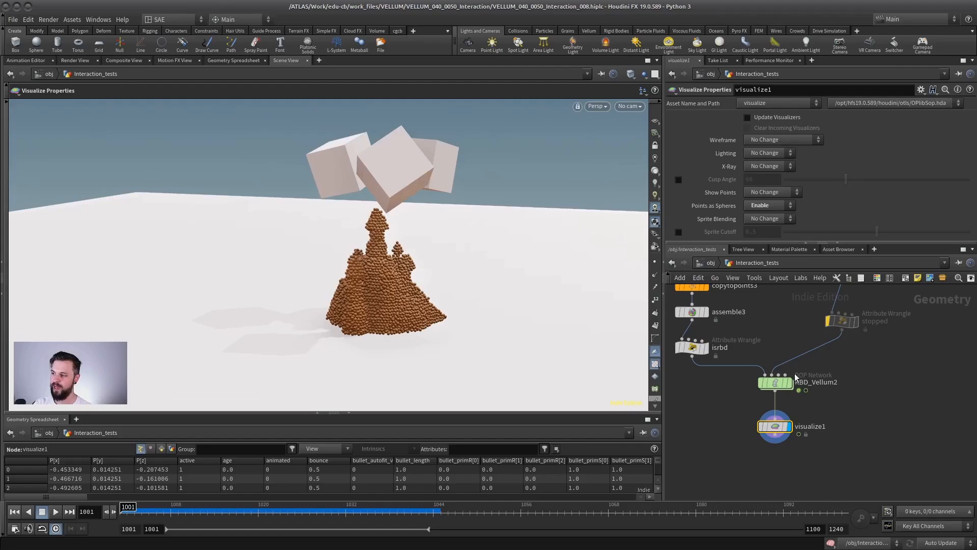
double_click(774, 382)
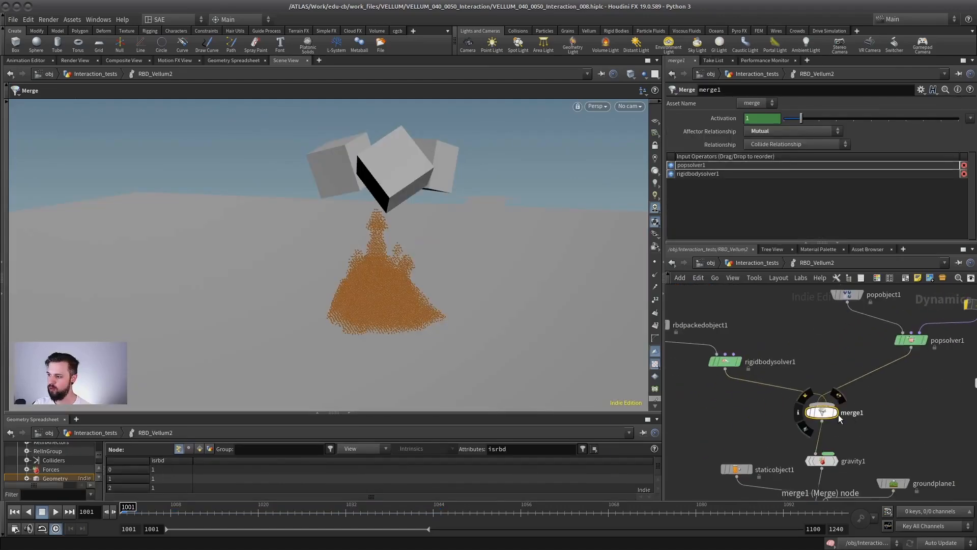
key("u")
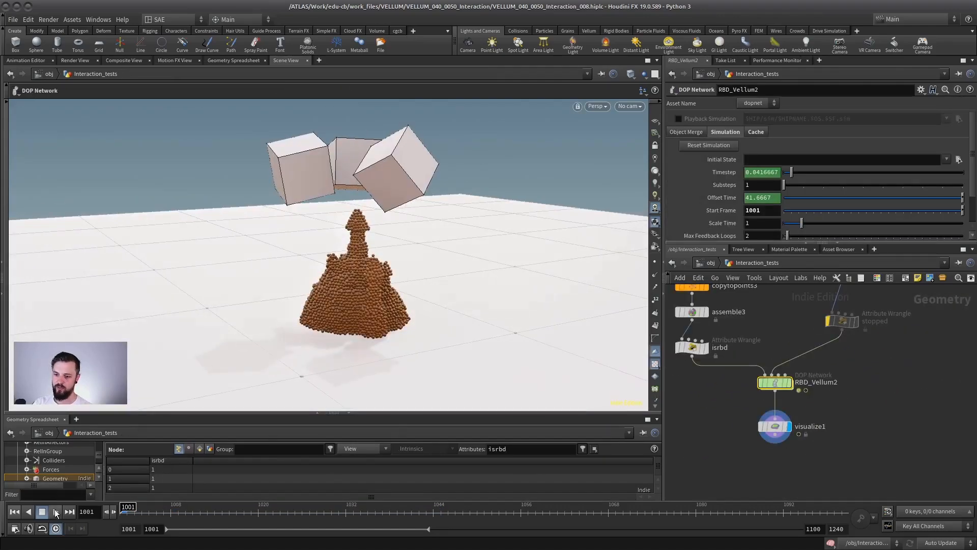
Step: Replay the RBD_Vellum2 simulation repeatedly from frame 1001 to examine how the falling cubes interact with the grain sandcastle
left_click(55, 511)
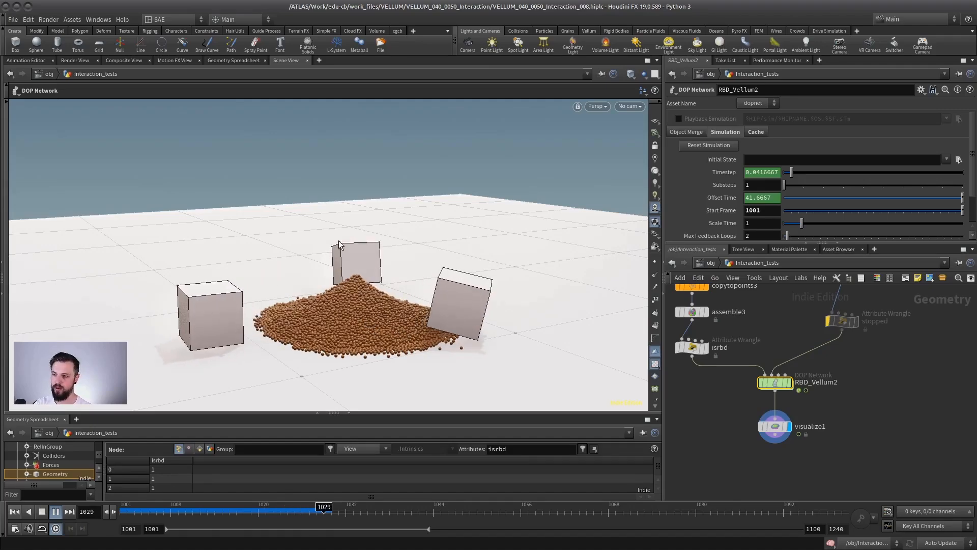
left_click(13, 511)
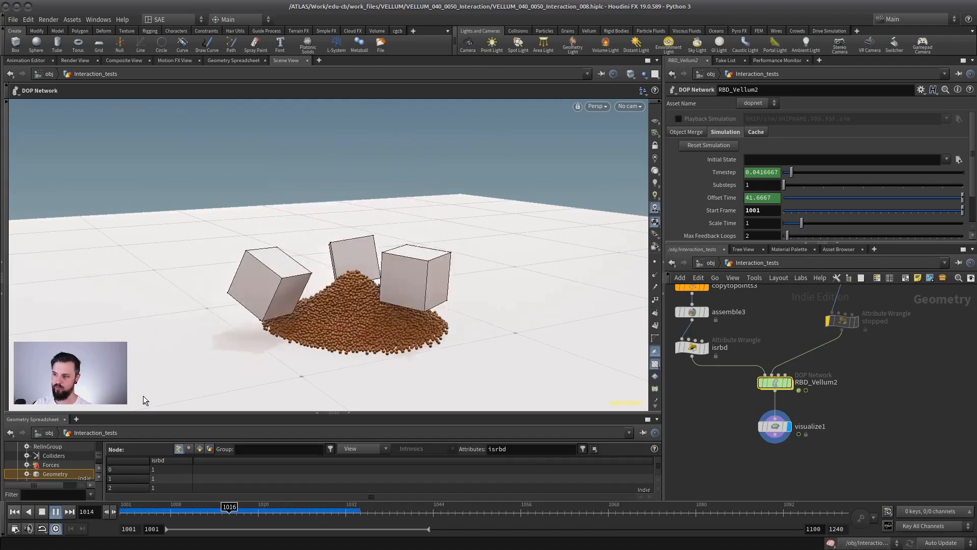
left_click(14, 511)
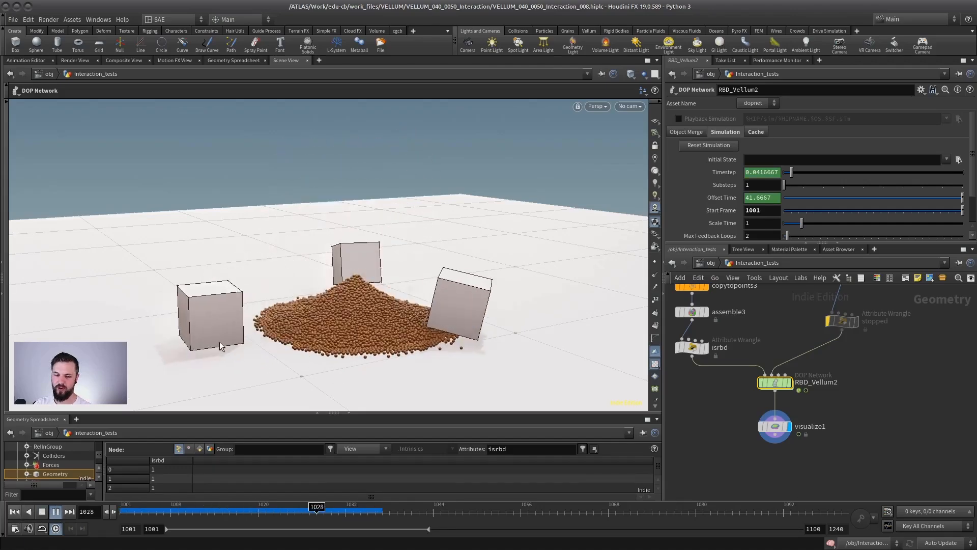
left_click(14, 511)
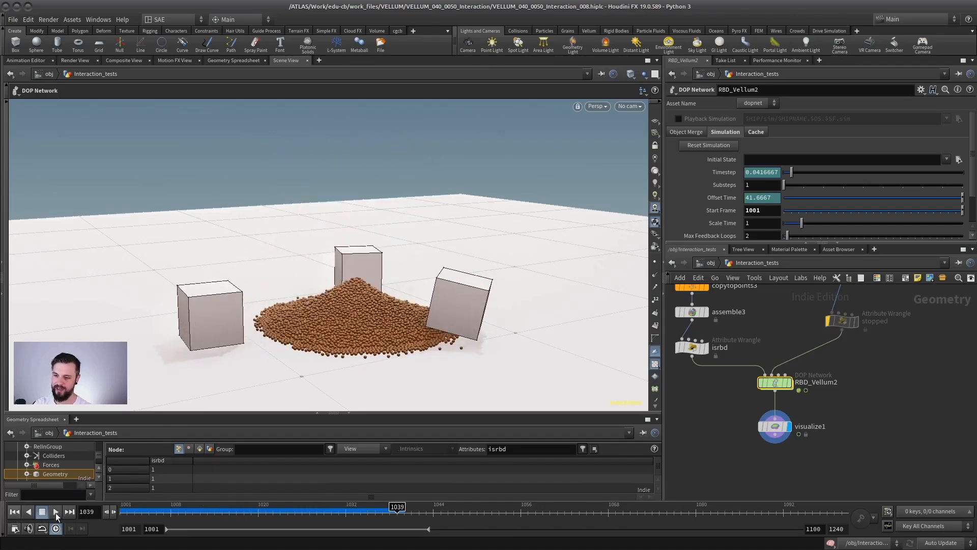
left_click(56, 512)
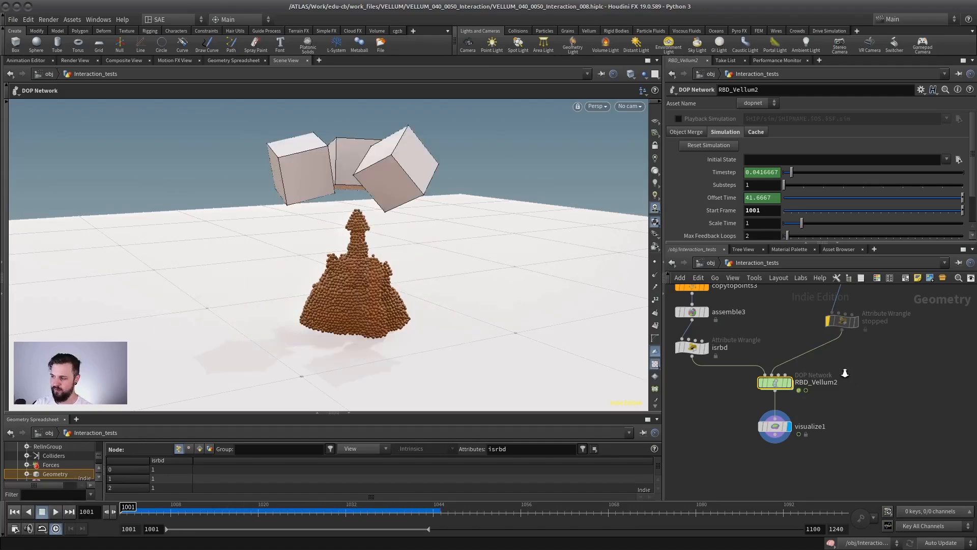
right_click_drag(845, 373, 823, 375)
middle_click_drag(823, 375, 844, 402)
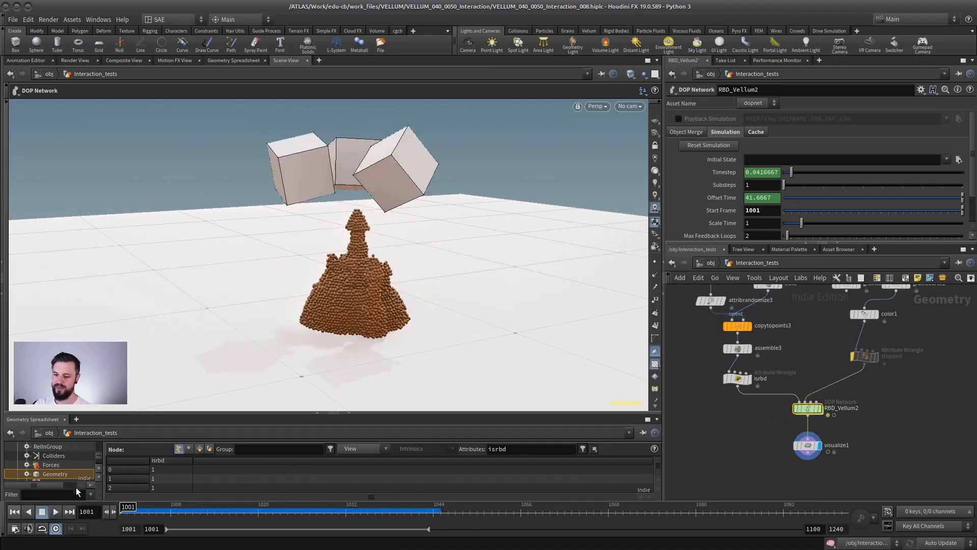
left_click(56, 512)
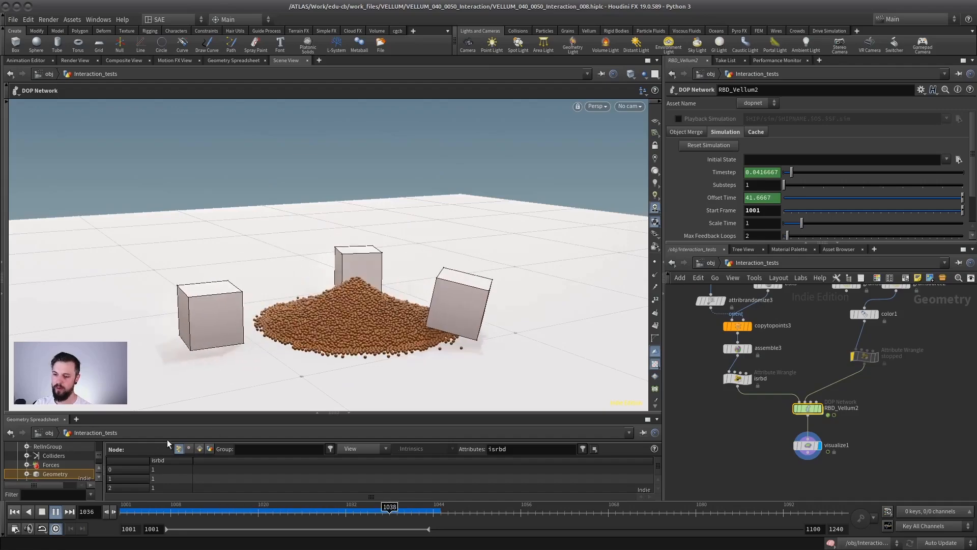
left_click(21, 512)
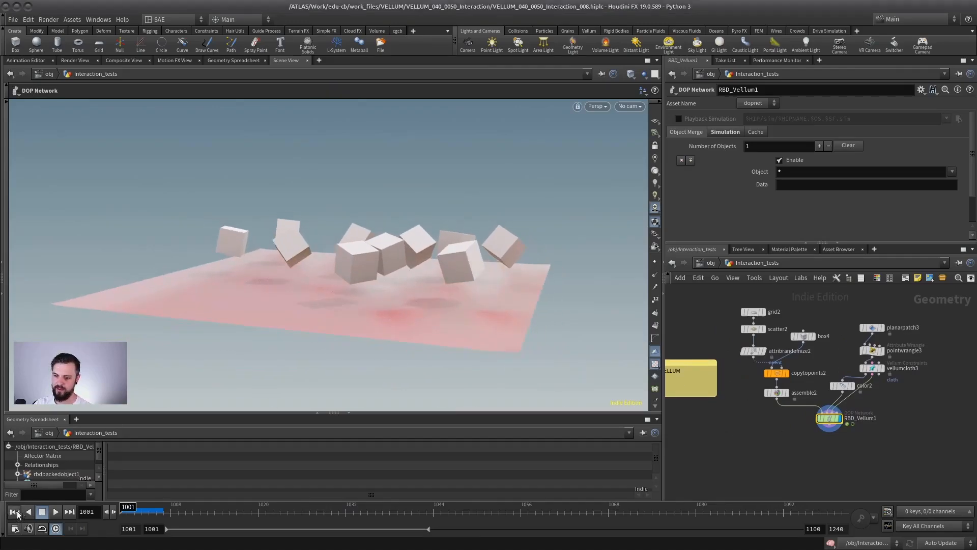
Step: Play the RBD_Vellum1 simulation and view it from several angles to examine the cubes falling into the cloth, ending at frame 1001
left_click(54, 512)
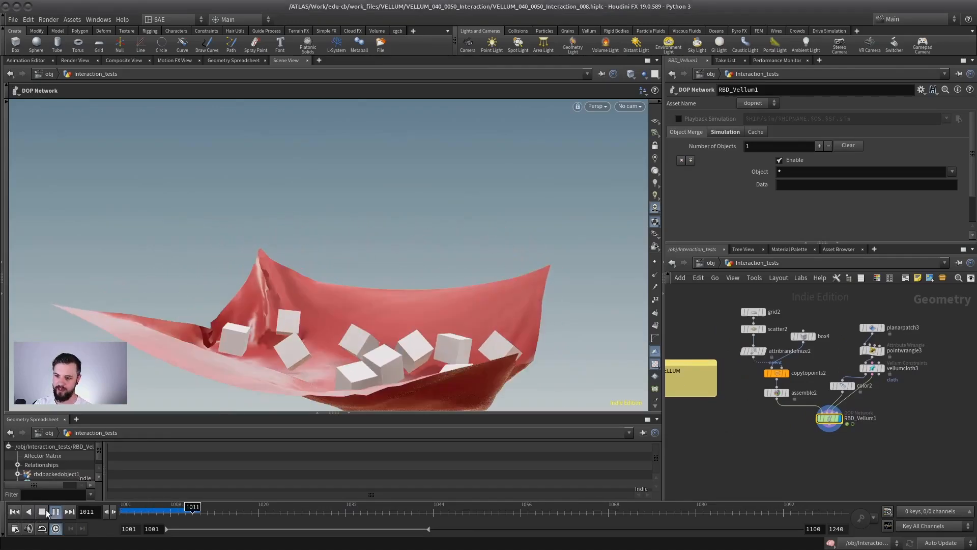
left_click(45, 511)
left_click_drag(349, 356, 297, 267, "alt")
scroll(297, 267, "down", 3)
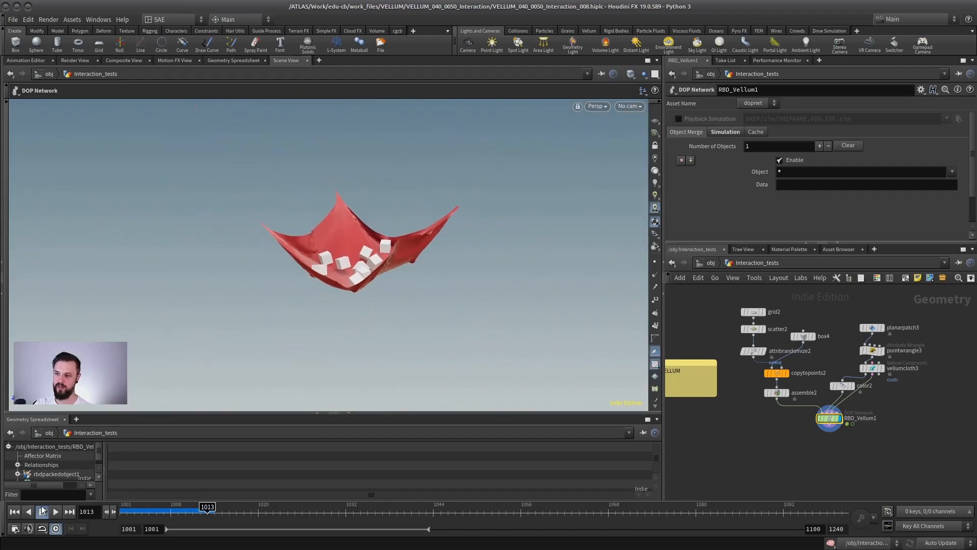
left_click(56, 512)
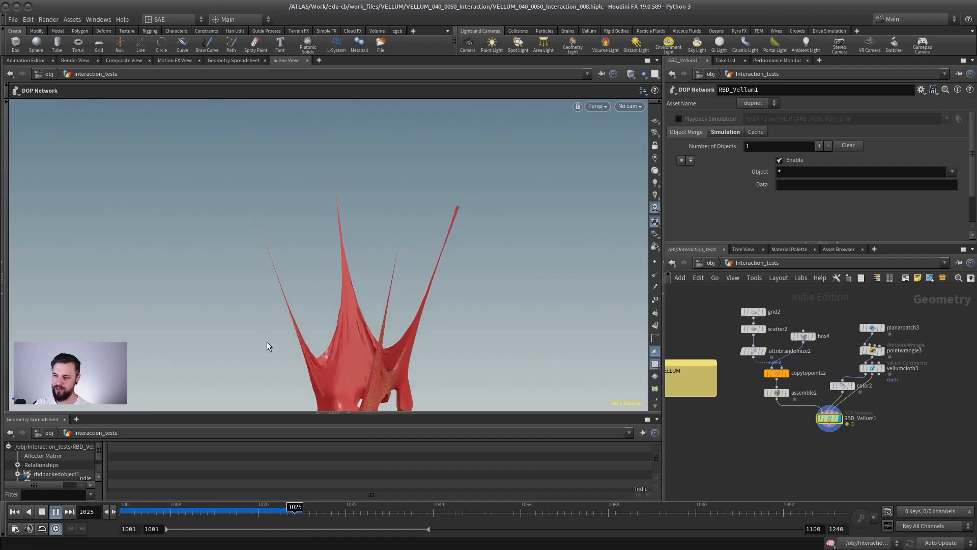
left_click(39, 513)
scroll(255, 334, "down", 3)
left_click_drag(255, 334, 370, 339, "alt")
key("Escape")
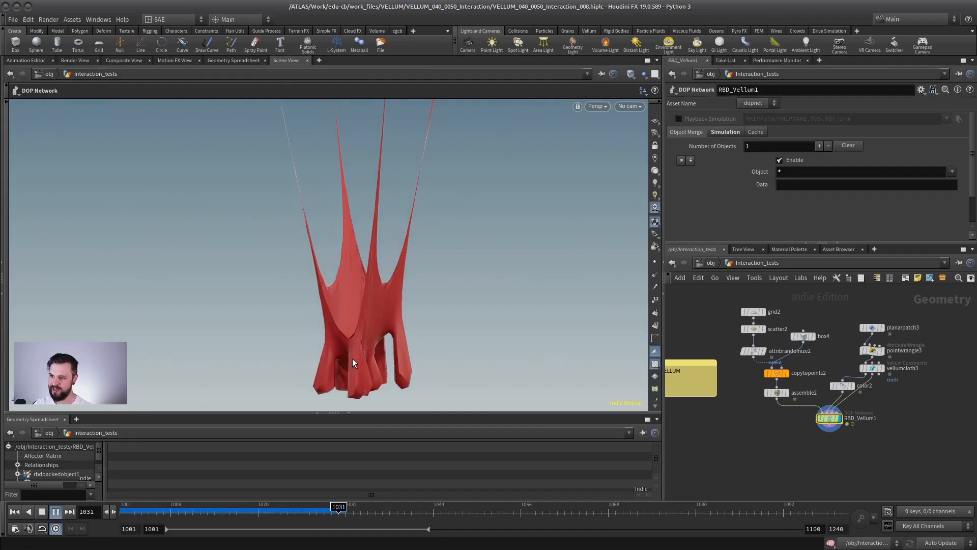
left_click(41, 513)
left_click_drag(394, 338, 315, 277)
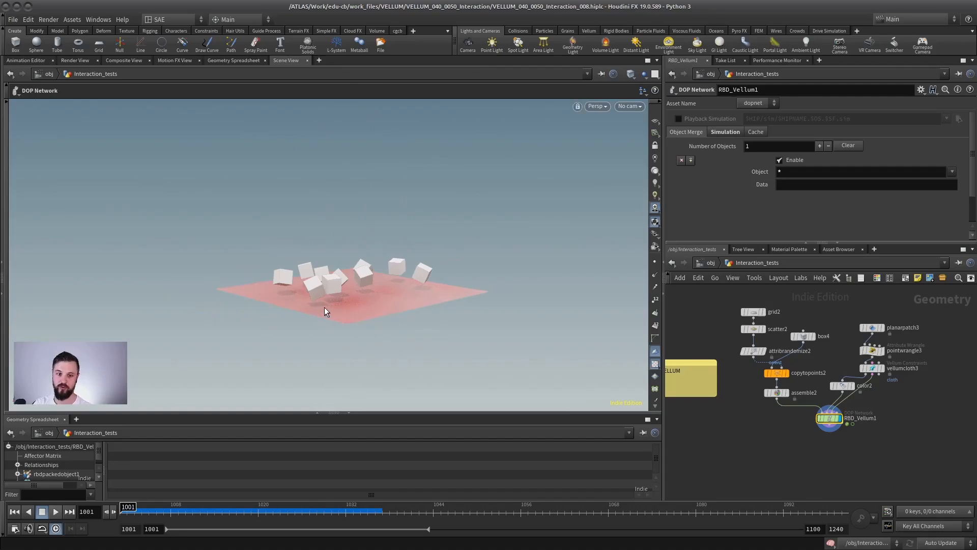
Step: Leave the Interaction_tests network and open the primary_secondary geometry network
left_click(712, 263)
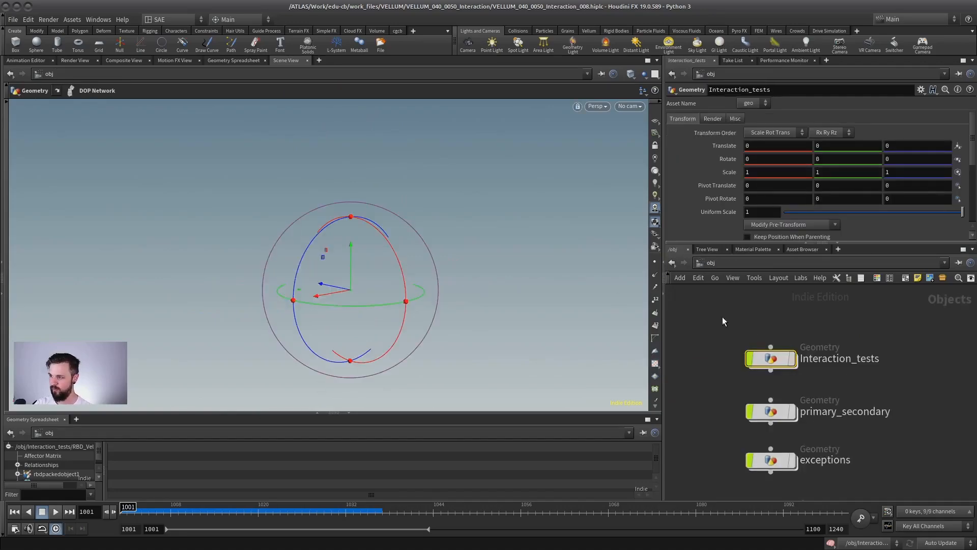
key("h")
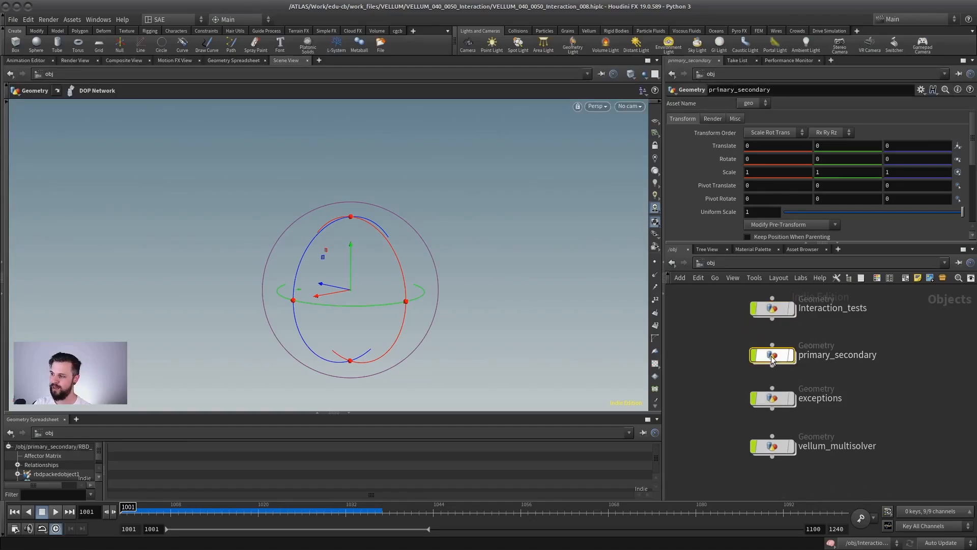
double_click(773, 355)
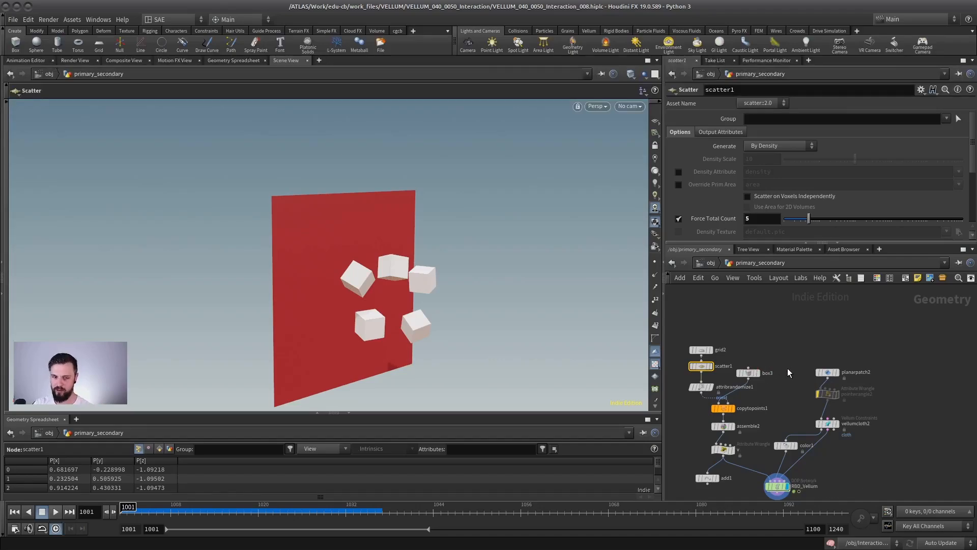
Step: Inspect the hanging red cloth and the cubes from several angles, and replay their RBD_Vellum simulation from frame 1001
left_click_drag(338, 296, 408, 284, "alt")
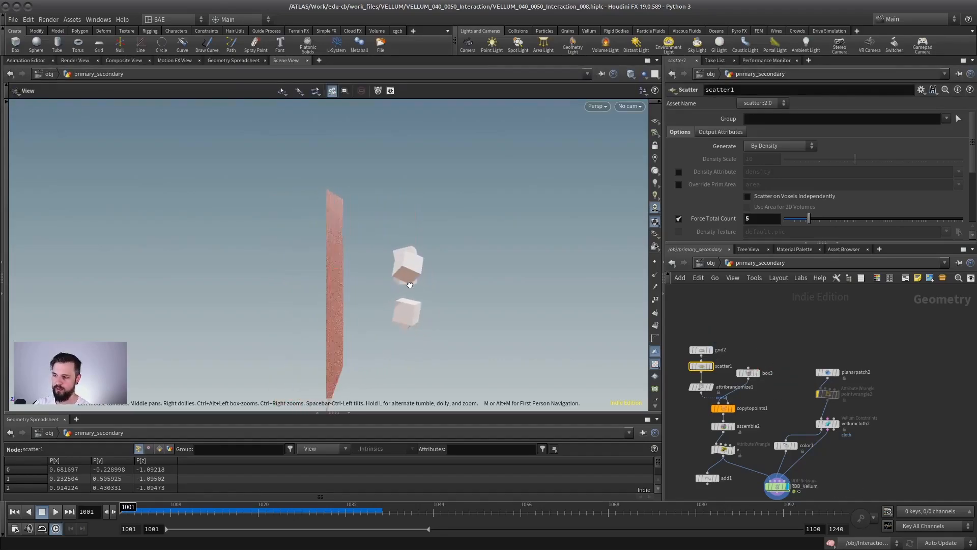
right_click_drag(407, 283, 356, 327, "alt")
left_click_drag(356, 327, 301, 292, "alt")
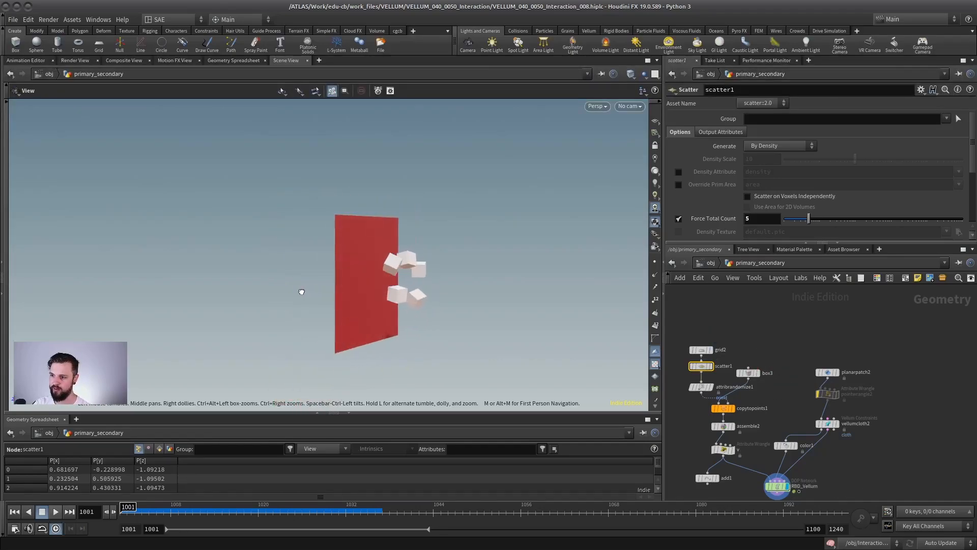
left_click_drag(372, 307, 402, 311)
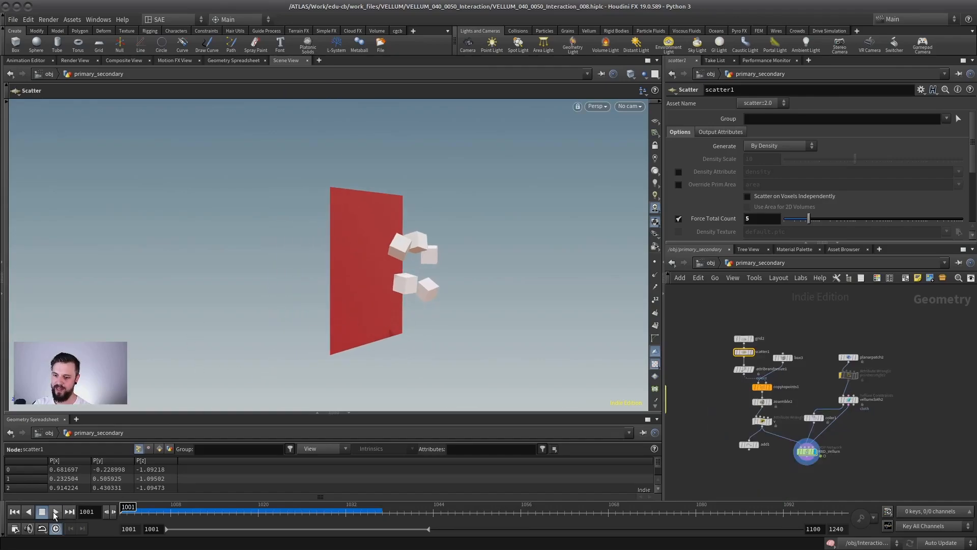
left_click(55, 511)
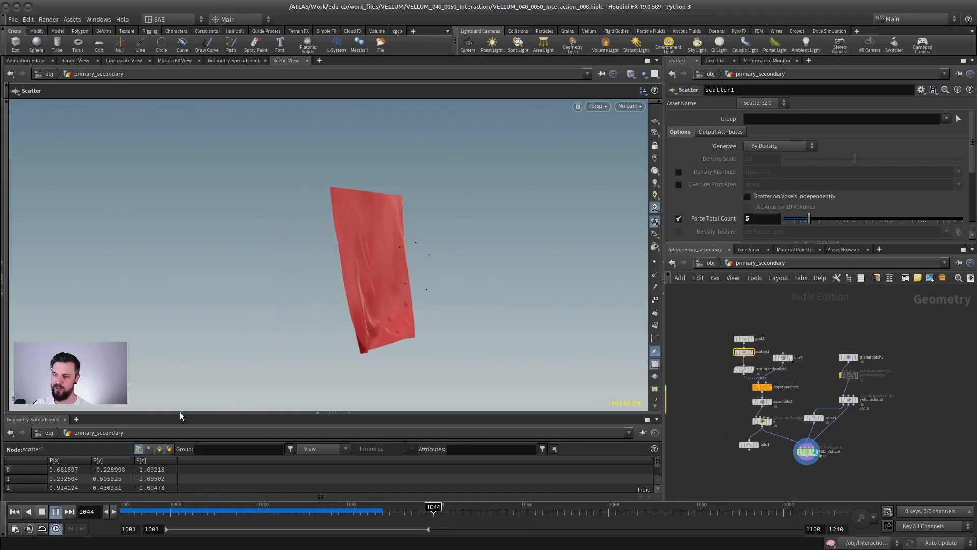
left_click(43, 513)
left_click(55, 511)
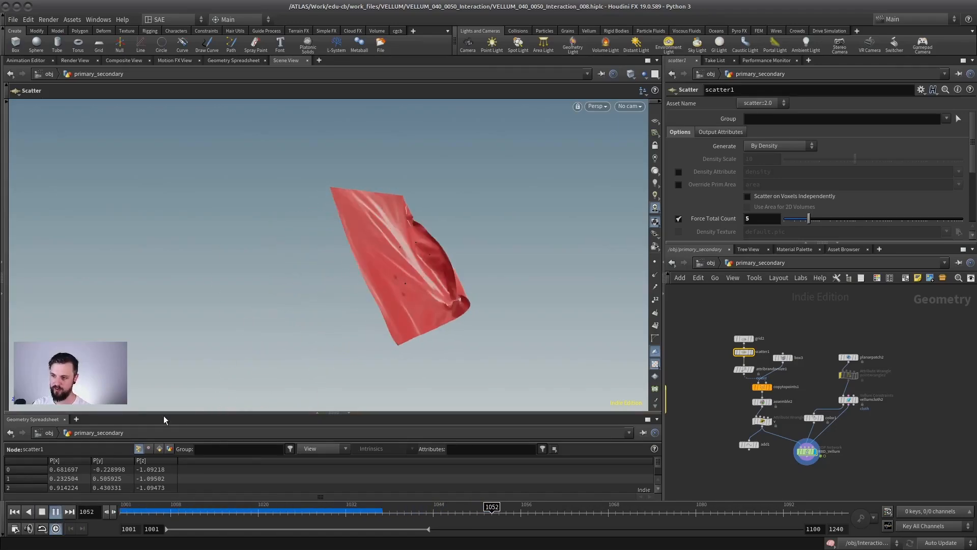
left_click(43, 512)
left_click(55, 511)
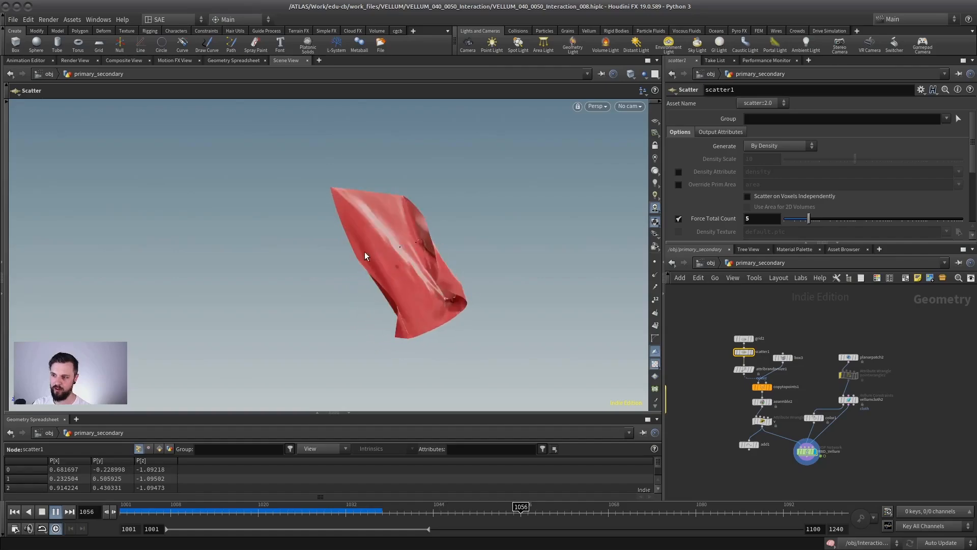
left_click(42, 512)
Step: Reframe the hanging cloth and cubes more closely and replay the collision to examine the cloth's reaction
key("Escape")
left_click_drag(288, 290, 372, 300)
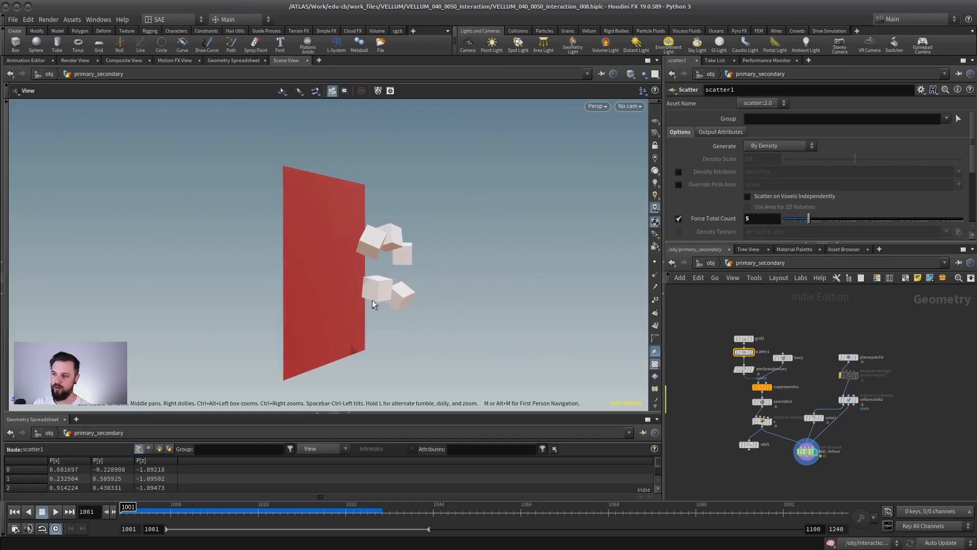
key("Return")
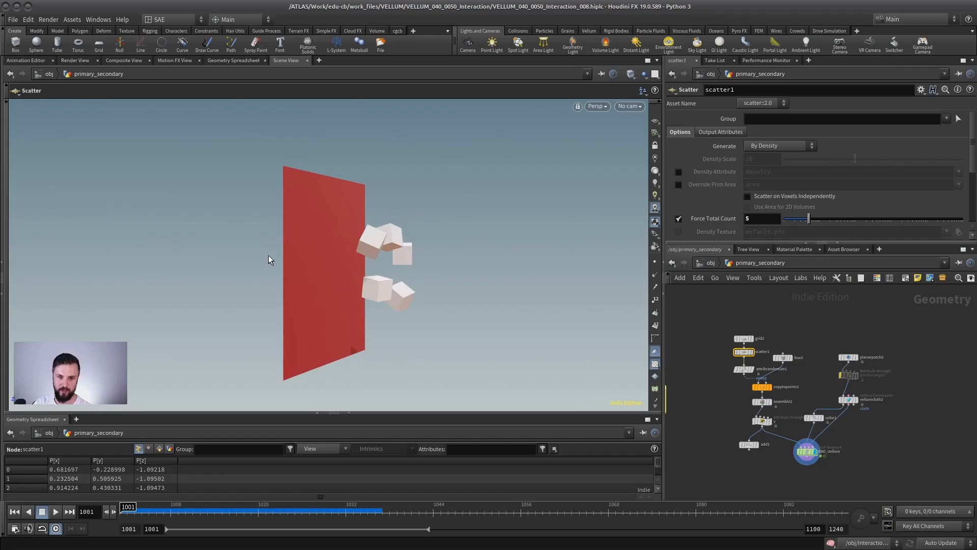
left_click(55, 511)
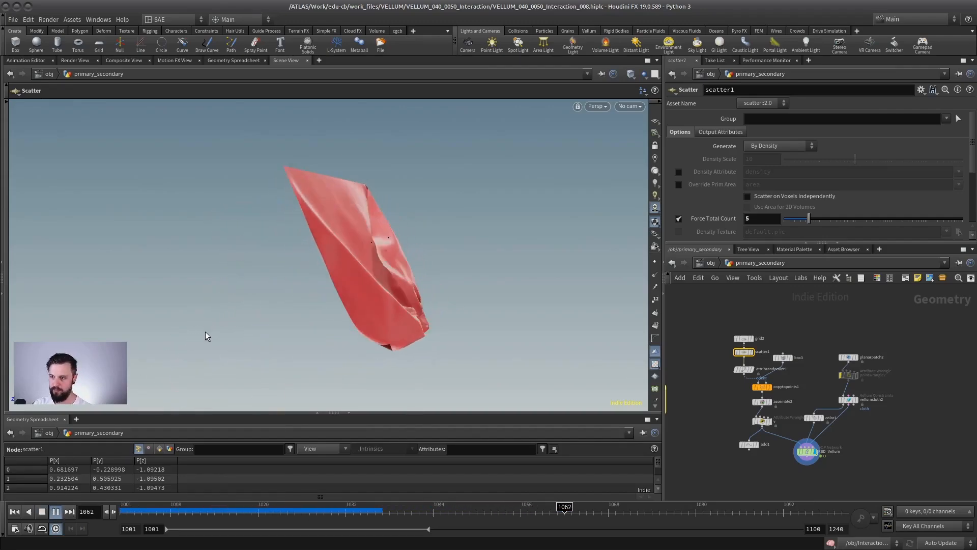
left_click(50, 515)
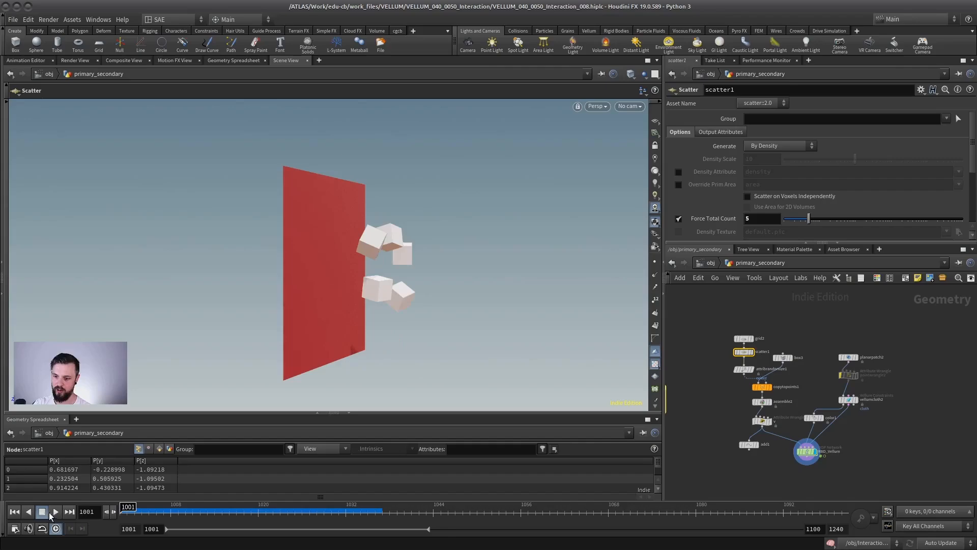
left_click(56, 512)
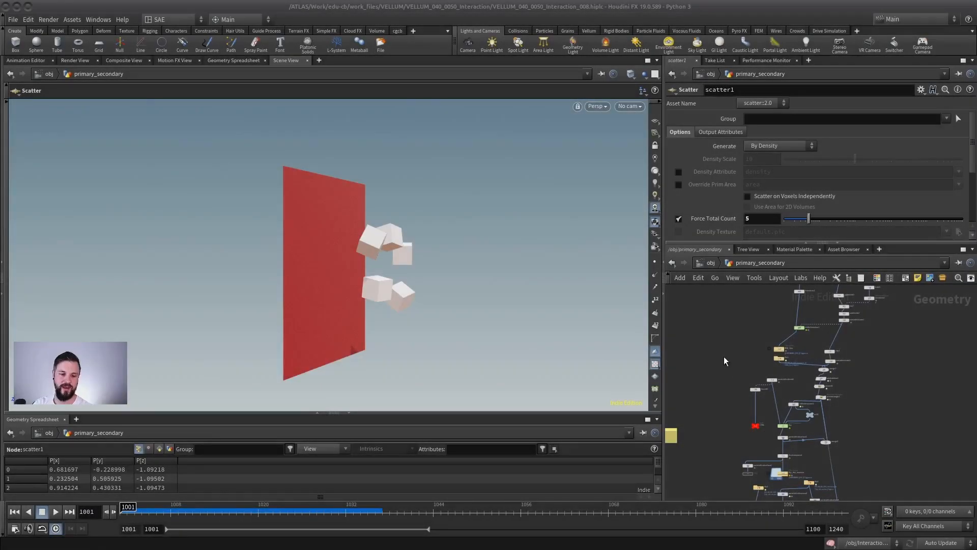
Step: Display the file1 node below RBD_Sim and play back the cached stone tower collapse
scroll(796, 371, "up", 6)
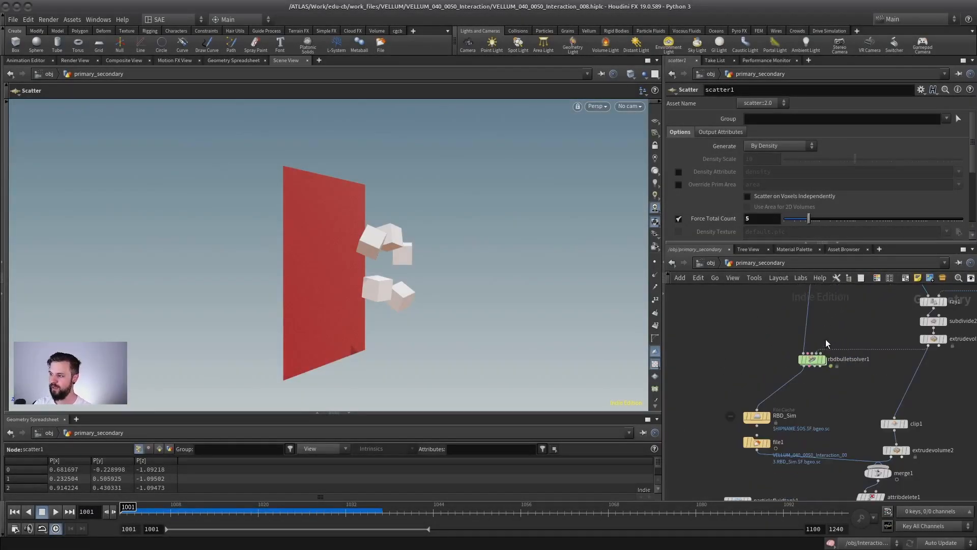
middle_click_drag(739, 433, 749, 426)
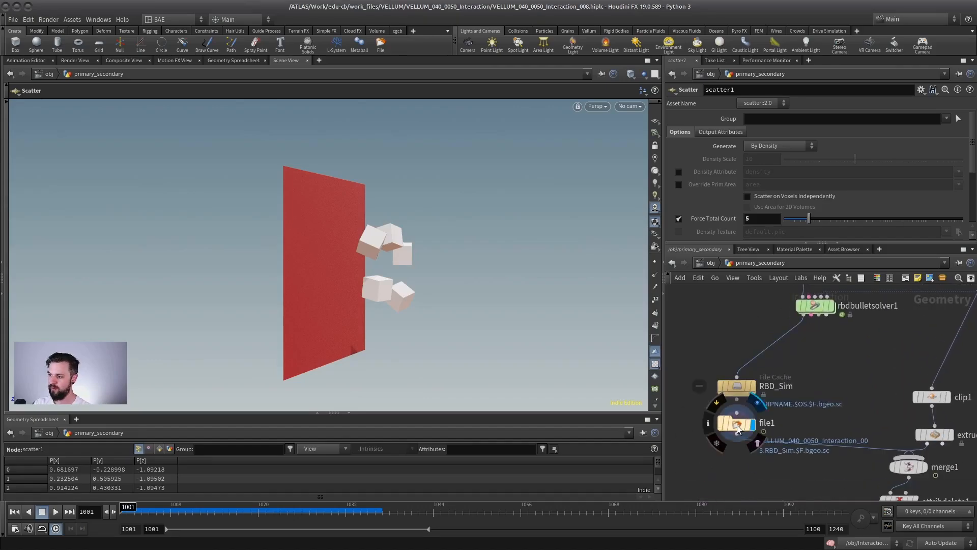
left_click(737, 425)
scroll(326, 288, "down", 5)
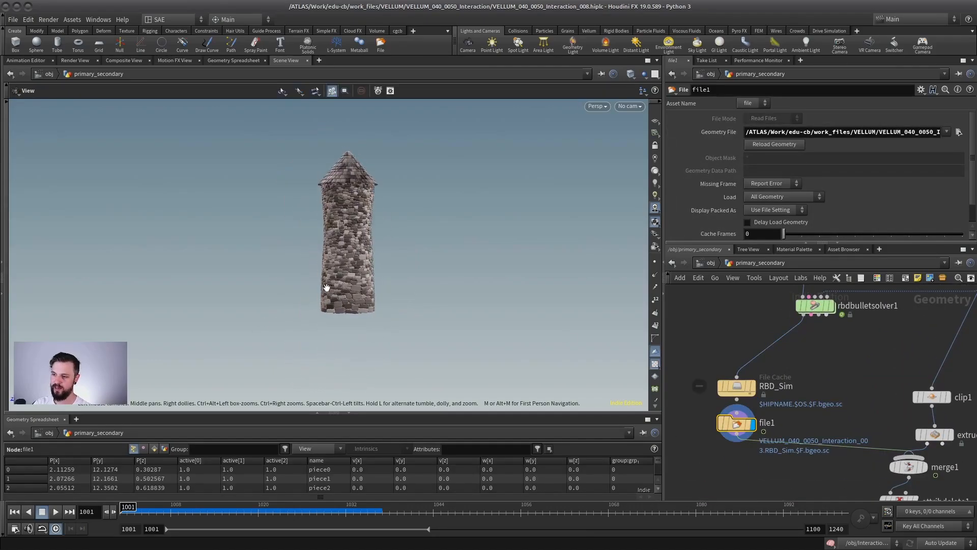
scroll(371, 307, "up", 4)
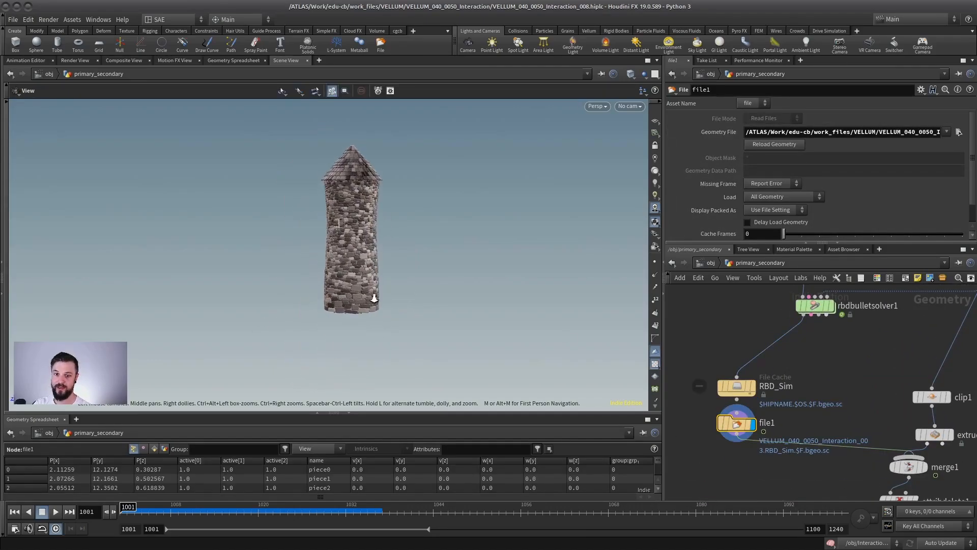
left_click(56, 512)
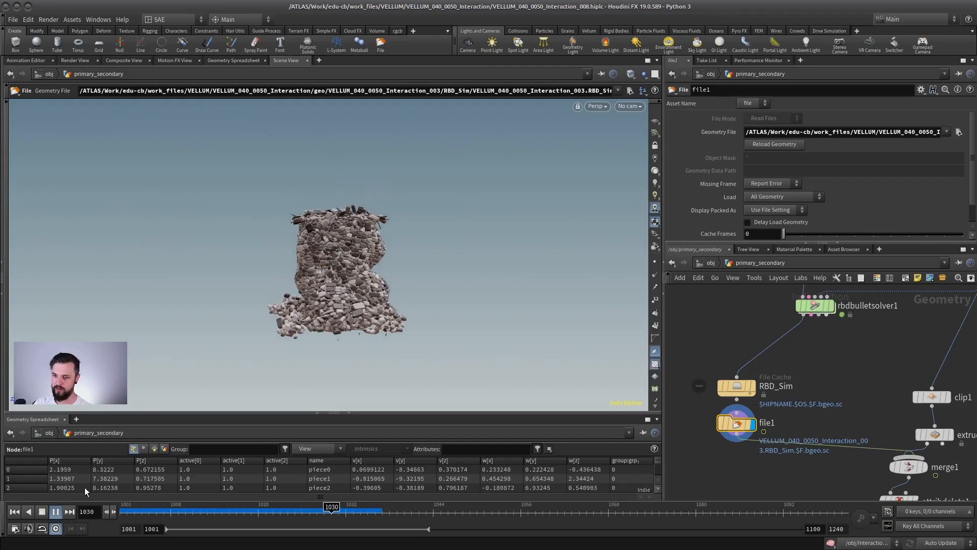
left_click(55, 511)
Step: Play the flipbook of the tower collapsing into the fluid from frame 1001, and move the flipbook window out of the way
key("h")
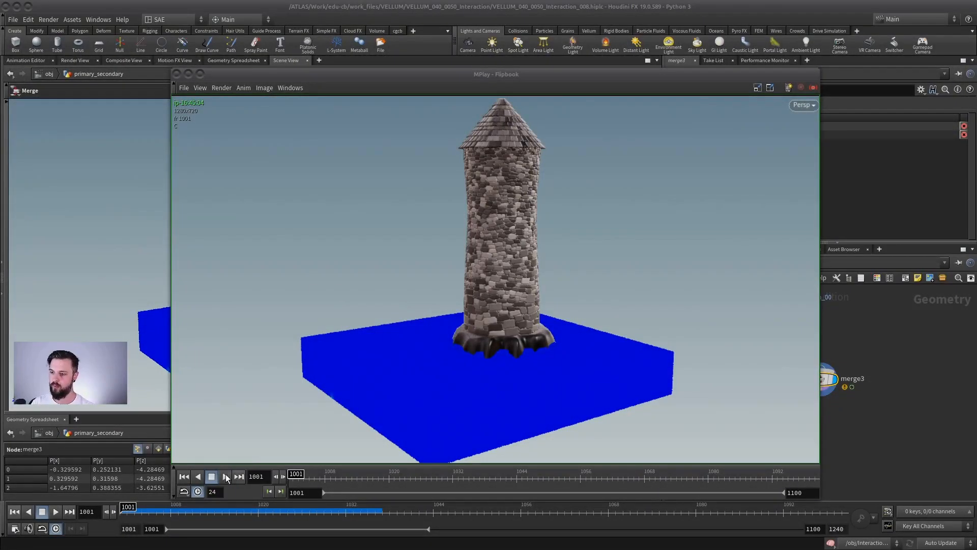
left_click(226, 476)
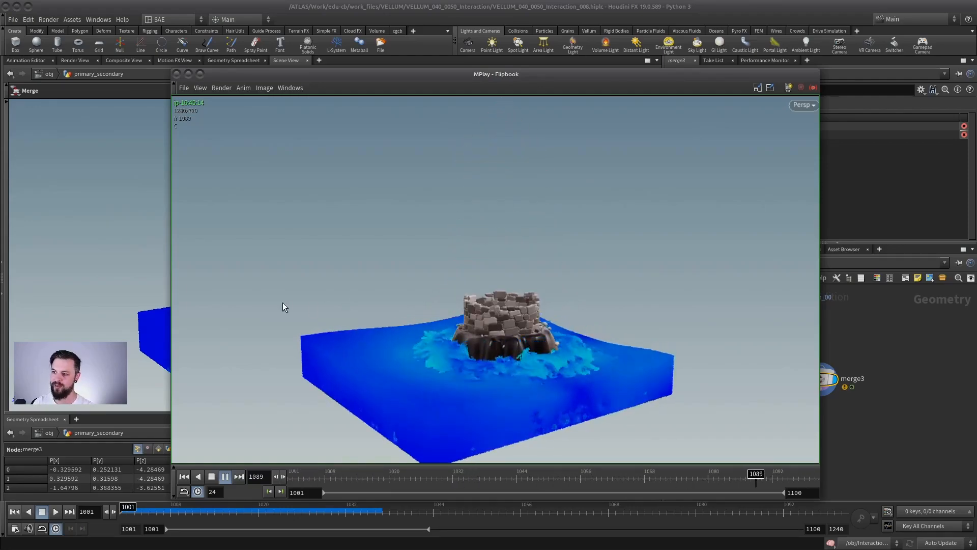
left_click_drag(561, 77, 0, 61)
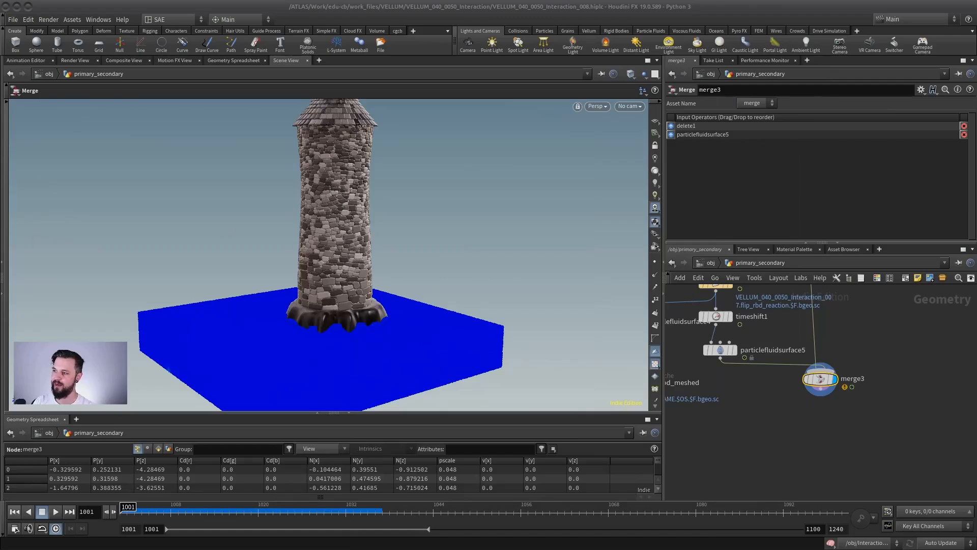
Step: Enlarge the network view, display the cached tower collapse from file1, and scrub the timeline to examine the falling stones
left_click_drag(884, 242, 888, 156)
scroll(850, 245, "down", 5)
middle_click_drag(848, 243, 829, 408)
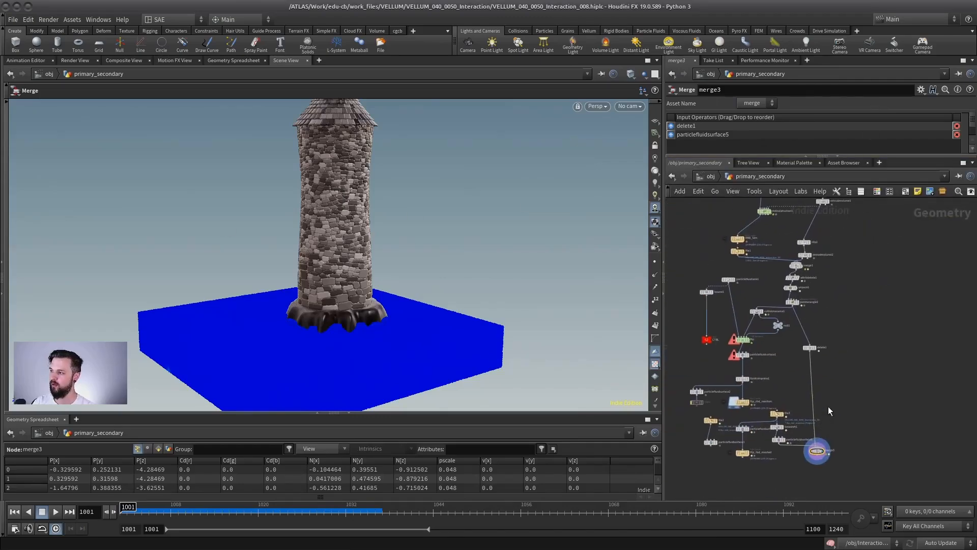
scroll(851, 284, "up", 2)
middle_click_drag(853, 283, 914, 381)
scroll(774, 313, "up", 3)
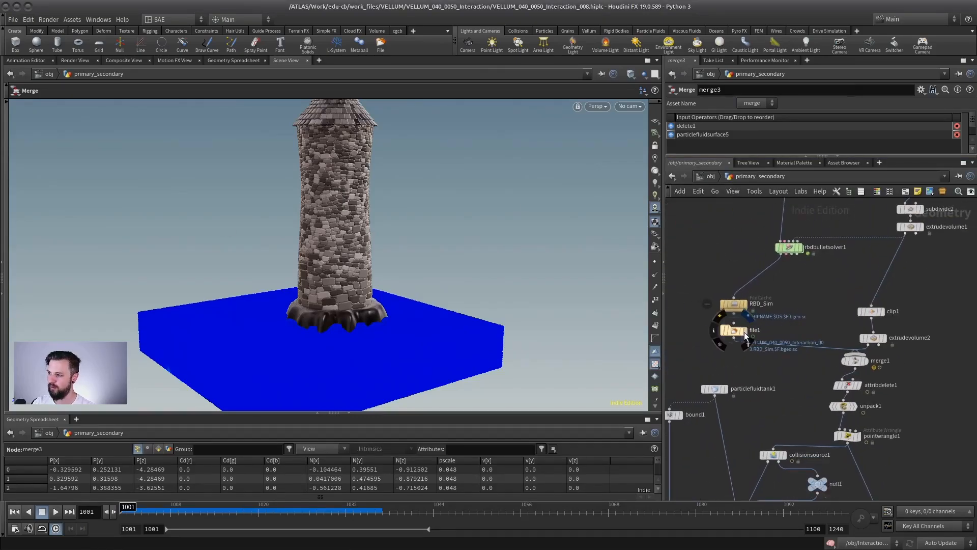
left_click(745, 332)
left_click_drag(143, 512, 341, 511)
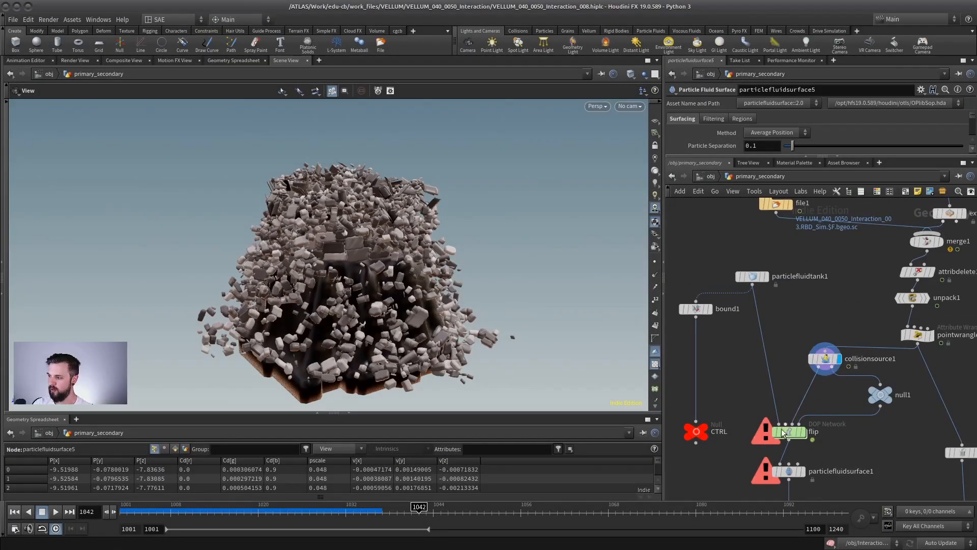
Step: Display the particlefluidsurface5 node and examine how the fluid reacts to the collapsing tower
middle_click_drag(794, 432, 785, 218)
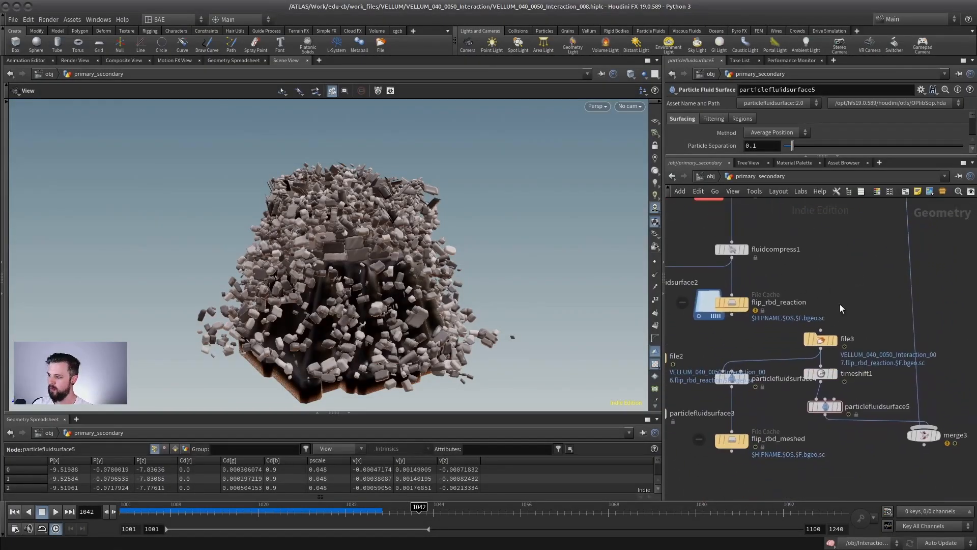
left_click(828, 411)
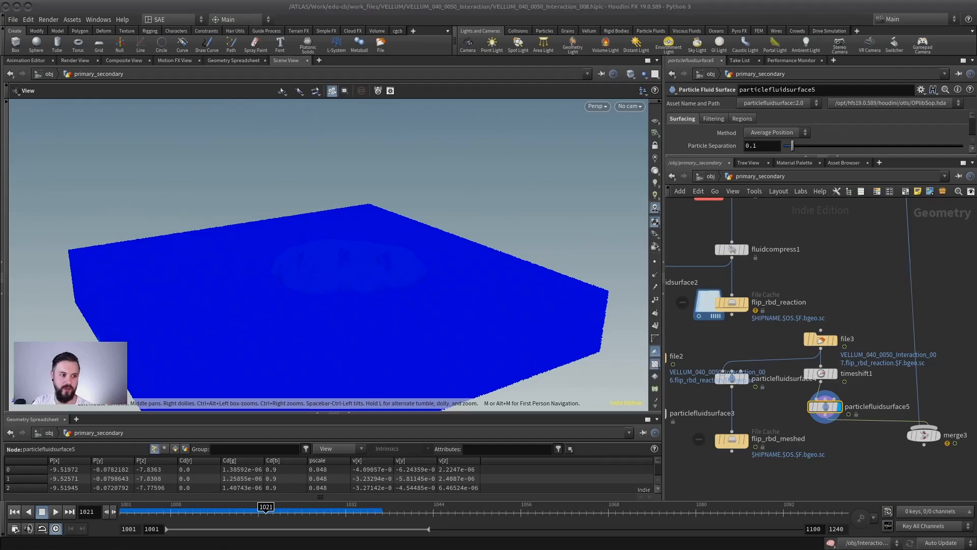
left_click_drag(0, 117, 728, 40)
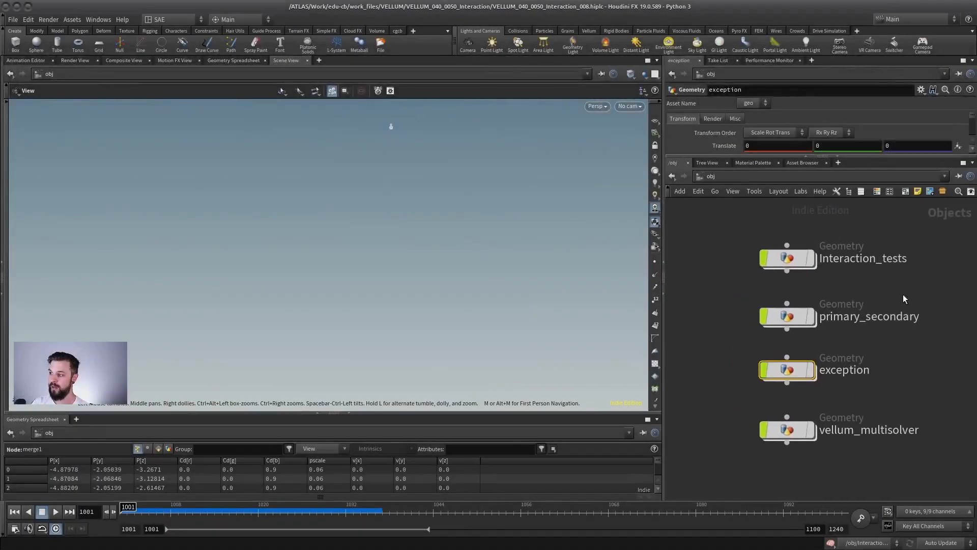
Step: Open the exception geometry object and inspect its simulation of the red buoy and the fluid tank
middle_click_drag(832, 299, 857, 297)
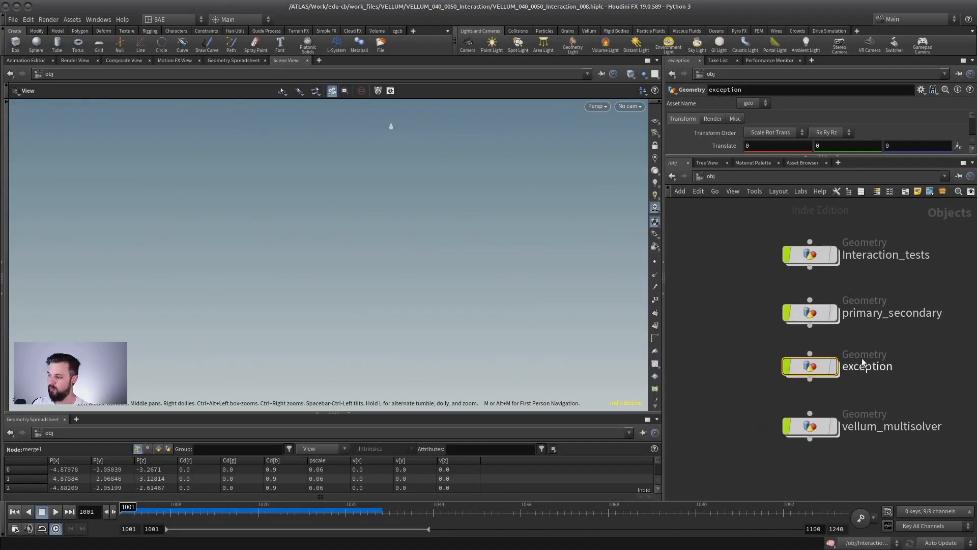
middle_click_drag(862, 361, 815, 341)
double_click(766, 347)
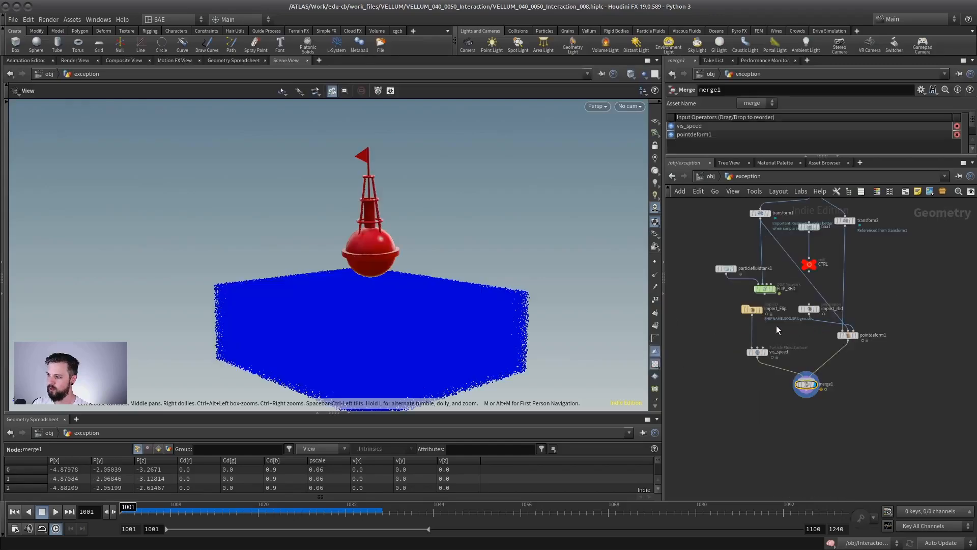
left_click_drag(373, 285, 331, 203)
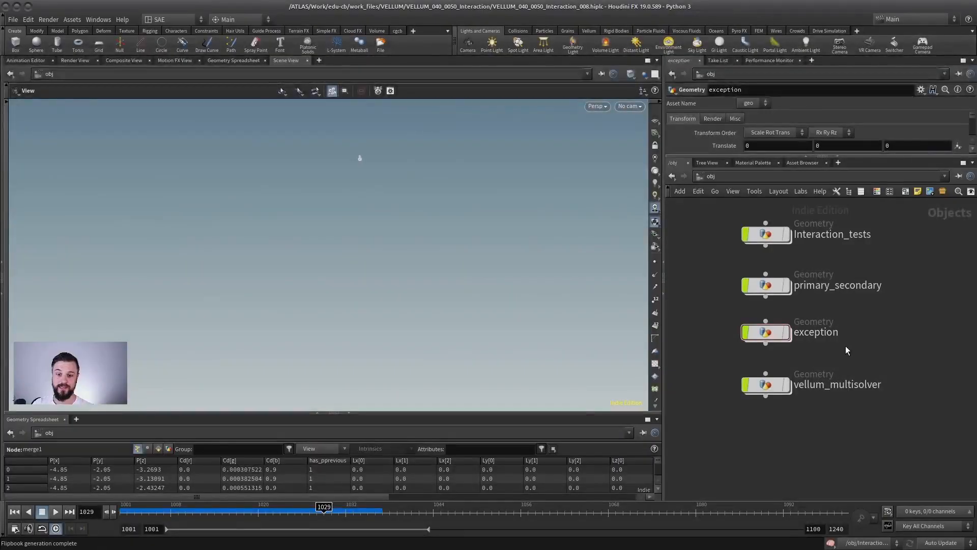
Step: Open the vellum_multisolver object and trace its network upstream from timeshift1 to the source branches above merge1
scroll(865, 355, "up", 1)
middle_click_drag(869, 356, 879, 341)
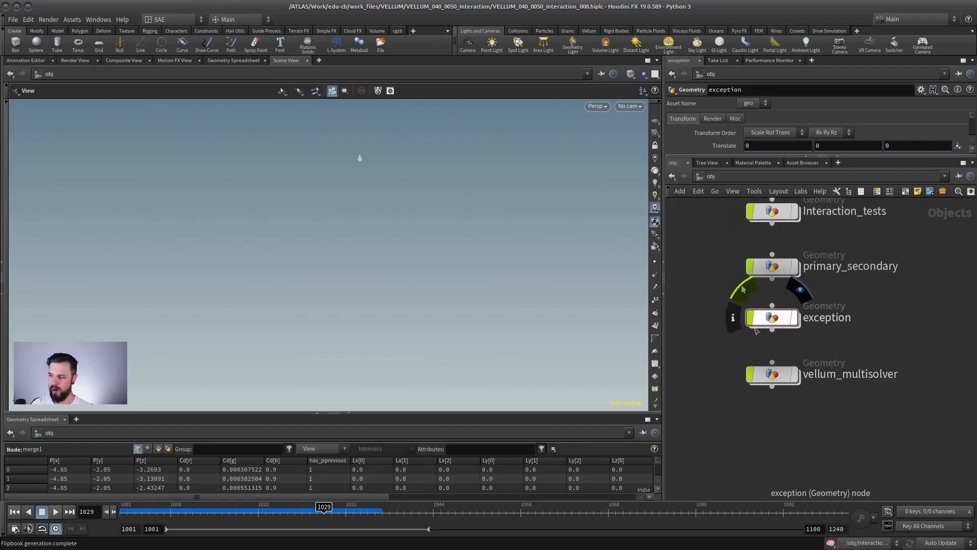
double_click(776, 382)
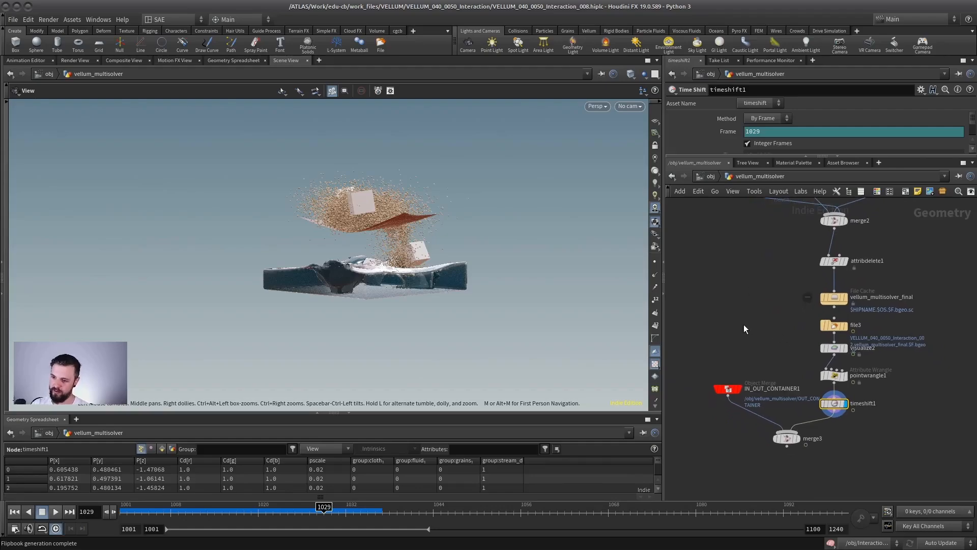
middle_click_drag(744, 325, 757, 340)
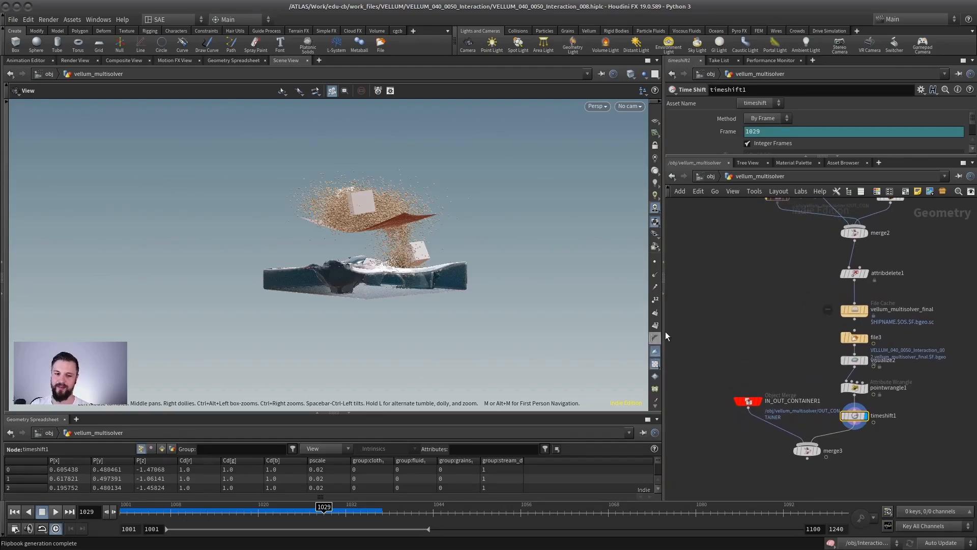
middle_click_drag(770, 295, 726, 455)
scroll(759, 358, "down", 2)
scroll(749, 376, "up", 1)
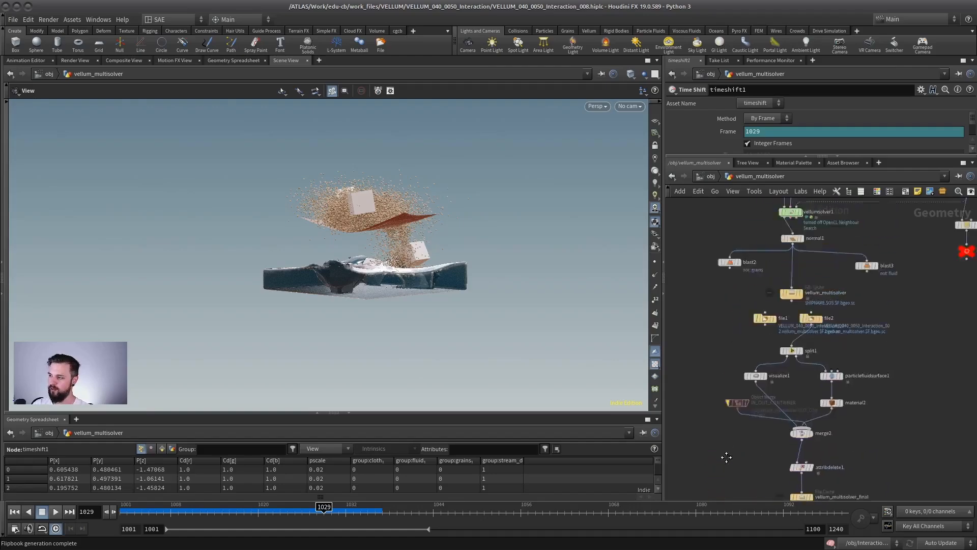
middle_click_drag(725, 214, 740, 479)
scroll(716, 383, "down", 4)
scroll(755, 395, "up", 4)
middle_click_drag(736, 409, 779, 488)
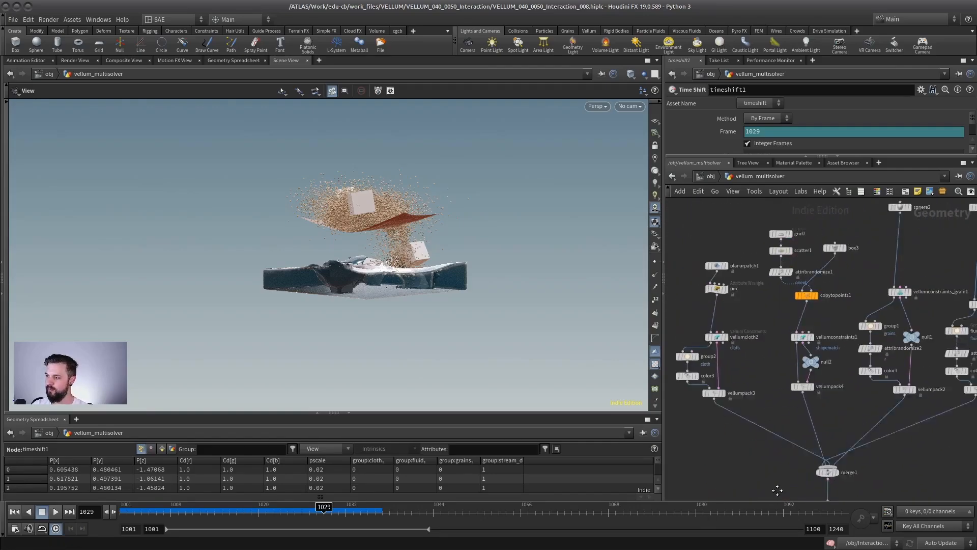
Step: Examine the cloth, cube, grain and fluid source branches, selecting the box3 node that supplies the cube geometry
scroll(780, 490, "down", 1)
mouse_move(683, 428)
left_mouse_down()
mouse_move(762, 237)
mouse_move(683, 410)
left_mouse_up()
left_click_drag(847, 216, 767, 408)
middle_click_drag(793, 333, 766, 330)
left_click(822, 227)
middle_click_drag(823, 228, 768, 238)
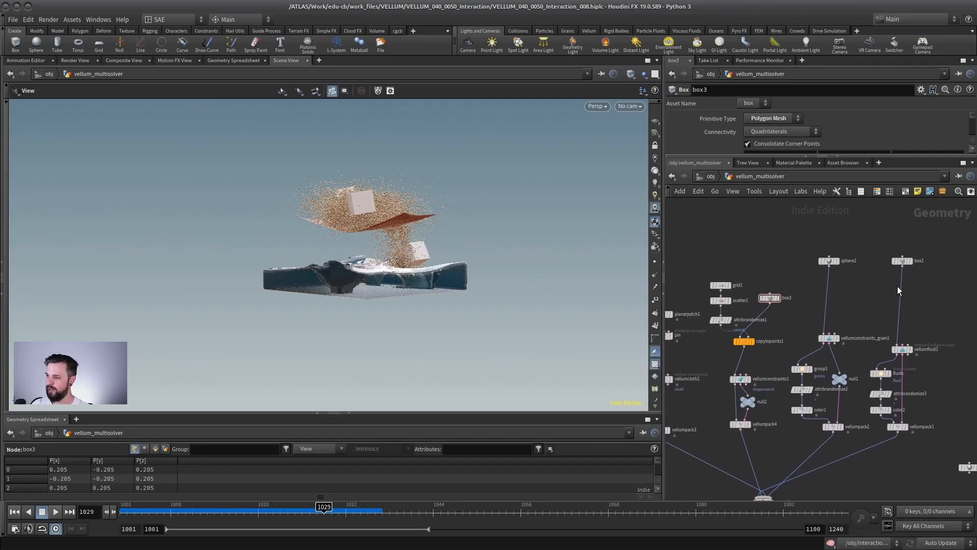
Step: Follow the packed branches through merge1 and vellumunpack1 into vellumsolver1, and return to the grain and fluid sources
middle_click_drag(863, 415, 871, 269)
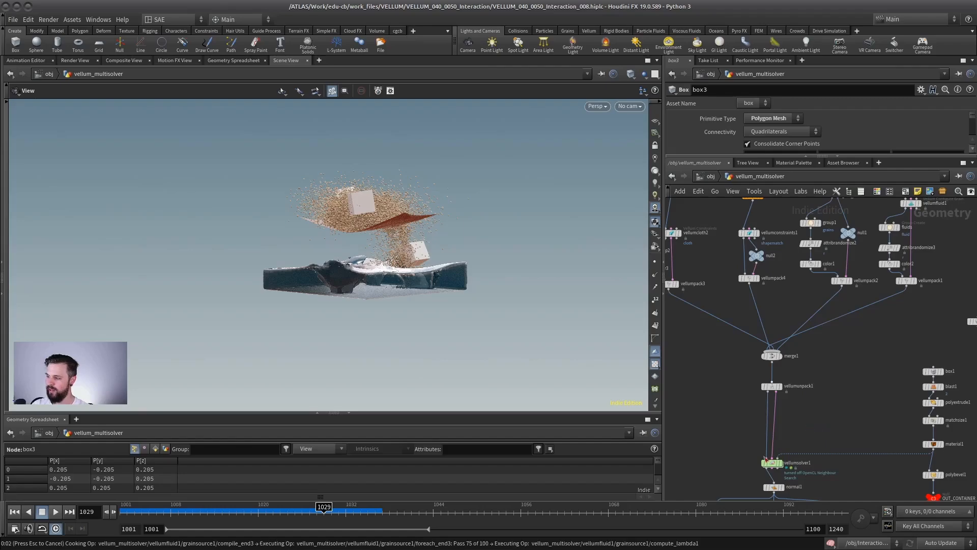
scroll(781, 469, "up", 3)
middle_click_drag(792, 420, 797, 322)
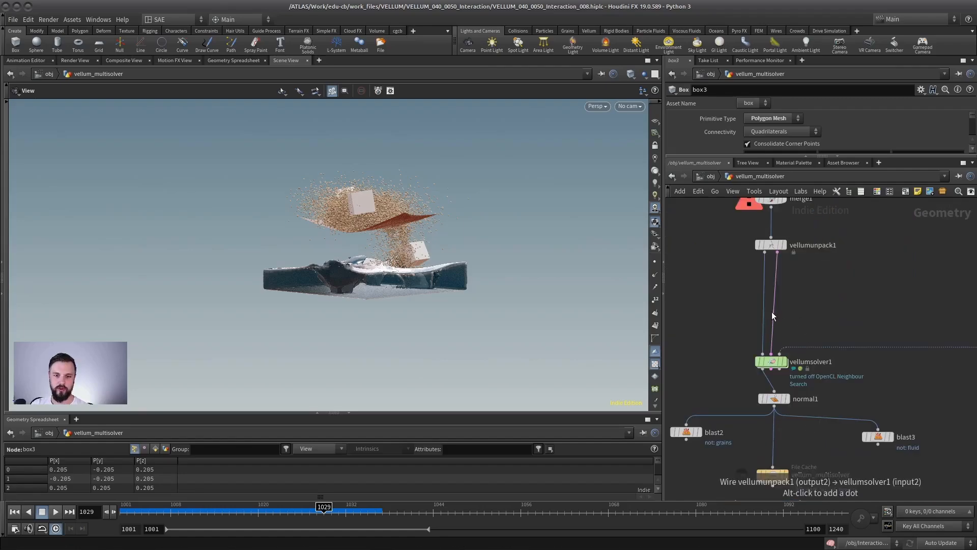
middle_click_drag(860, 229, 784, 435)
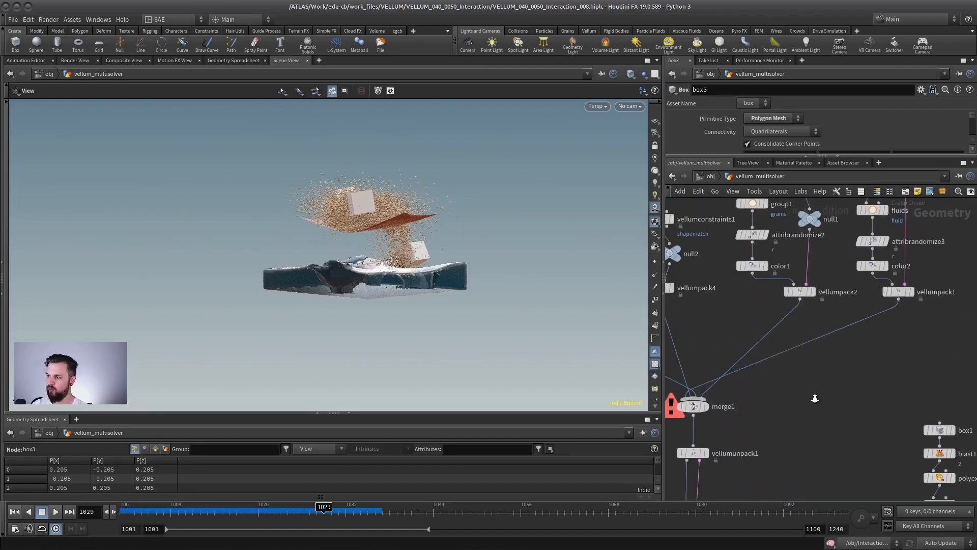
scroll(812, 366, "down", 3)
middle_click_drag(811, 295, 786, 350)
middle_click_drag(769, 299, 768, 349)
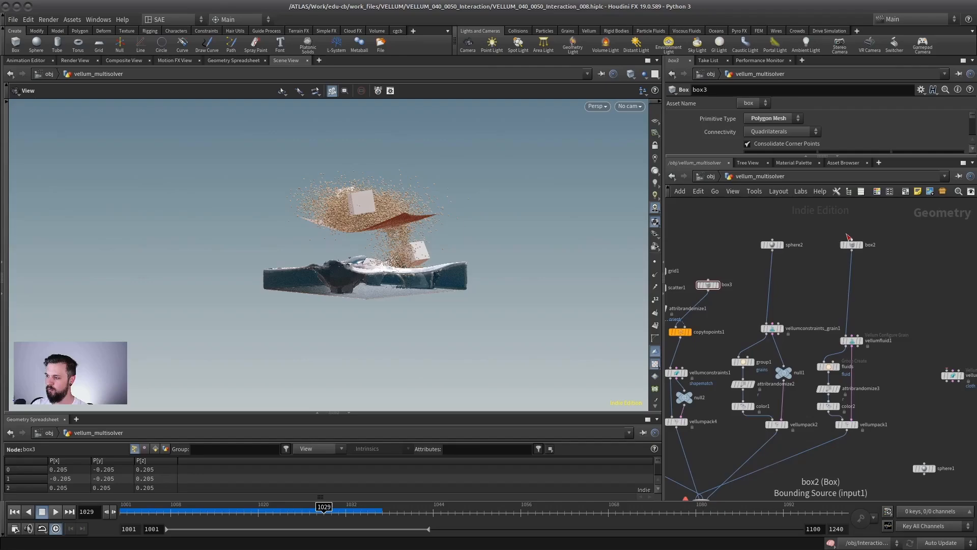
Step: Open the advanced parameters of vellumsolver1 and expand the OpenCL section to inspect the Neighbor Search option
middle_click_drag(708, 346, 862, 328)
middle_click_drag(946, 460, 812, 354)
middle_click_drag(809, 497, 844, 284)
scroll(842, 288, "up", 5)
middle_click_drag(743, 308, 834, 353)
left_click_drag(838, 260, 747, 319)
left_click(707, 264)
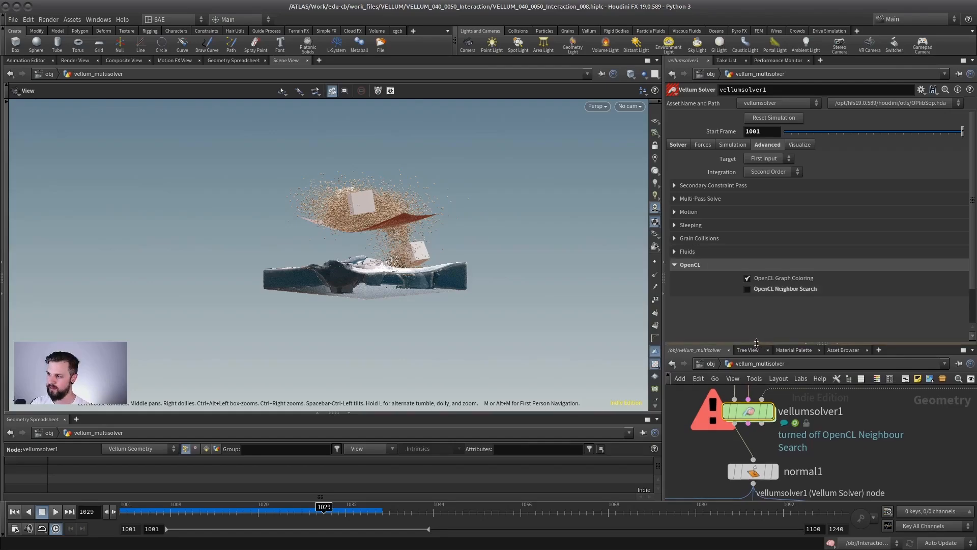
Step: Enlarge the network view again and follow the nodes below vellumsolver1 down to the vellum_multisolver file cache
left_click_drag(757, 343, 756, 156)
scroll(796, 230, "down", 3)
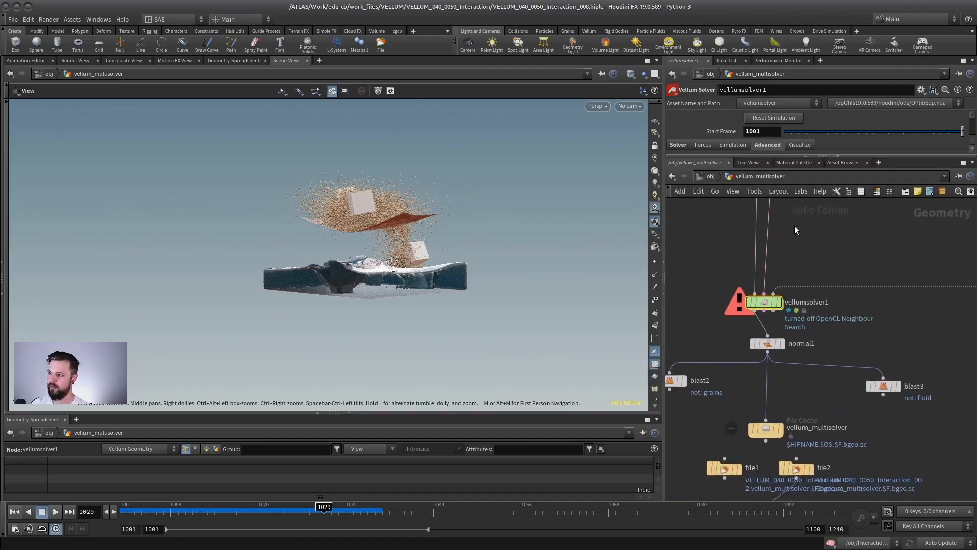
middle_click_drag(797, 230, 797, 141)
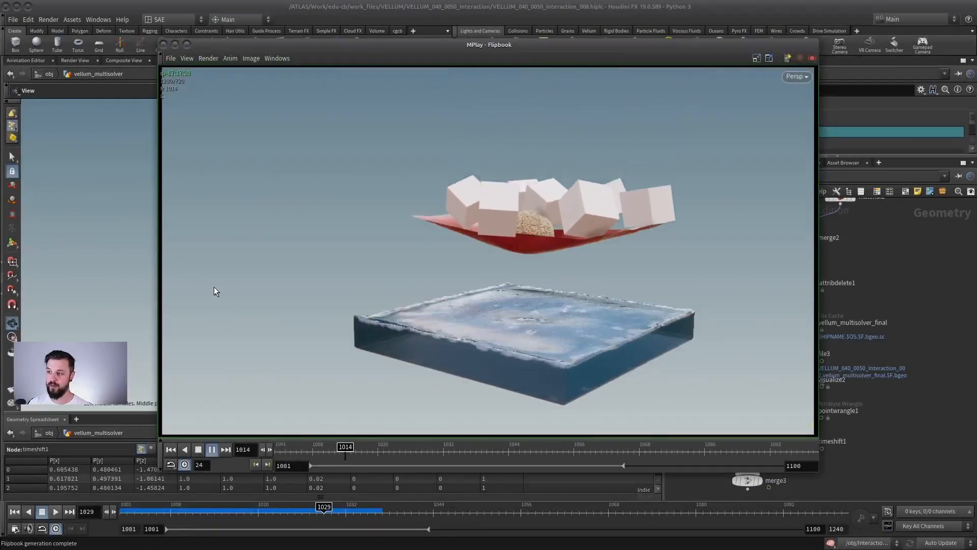